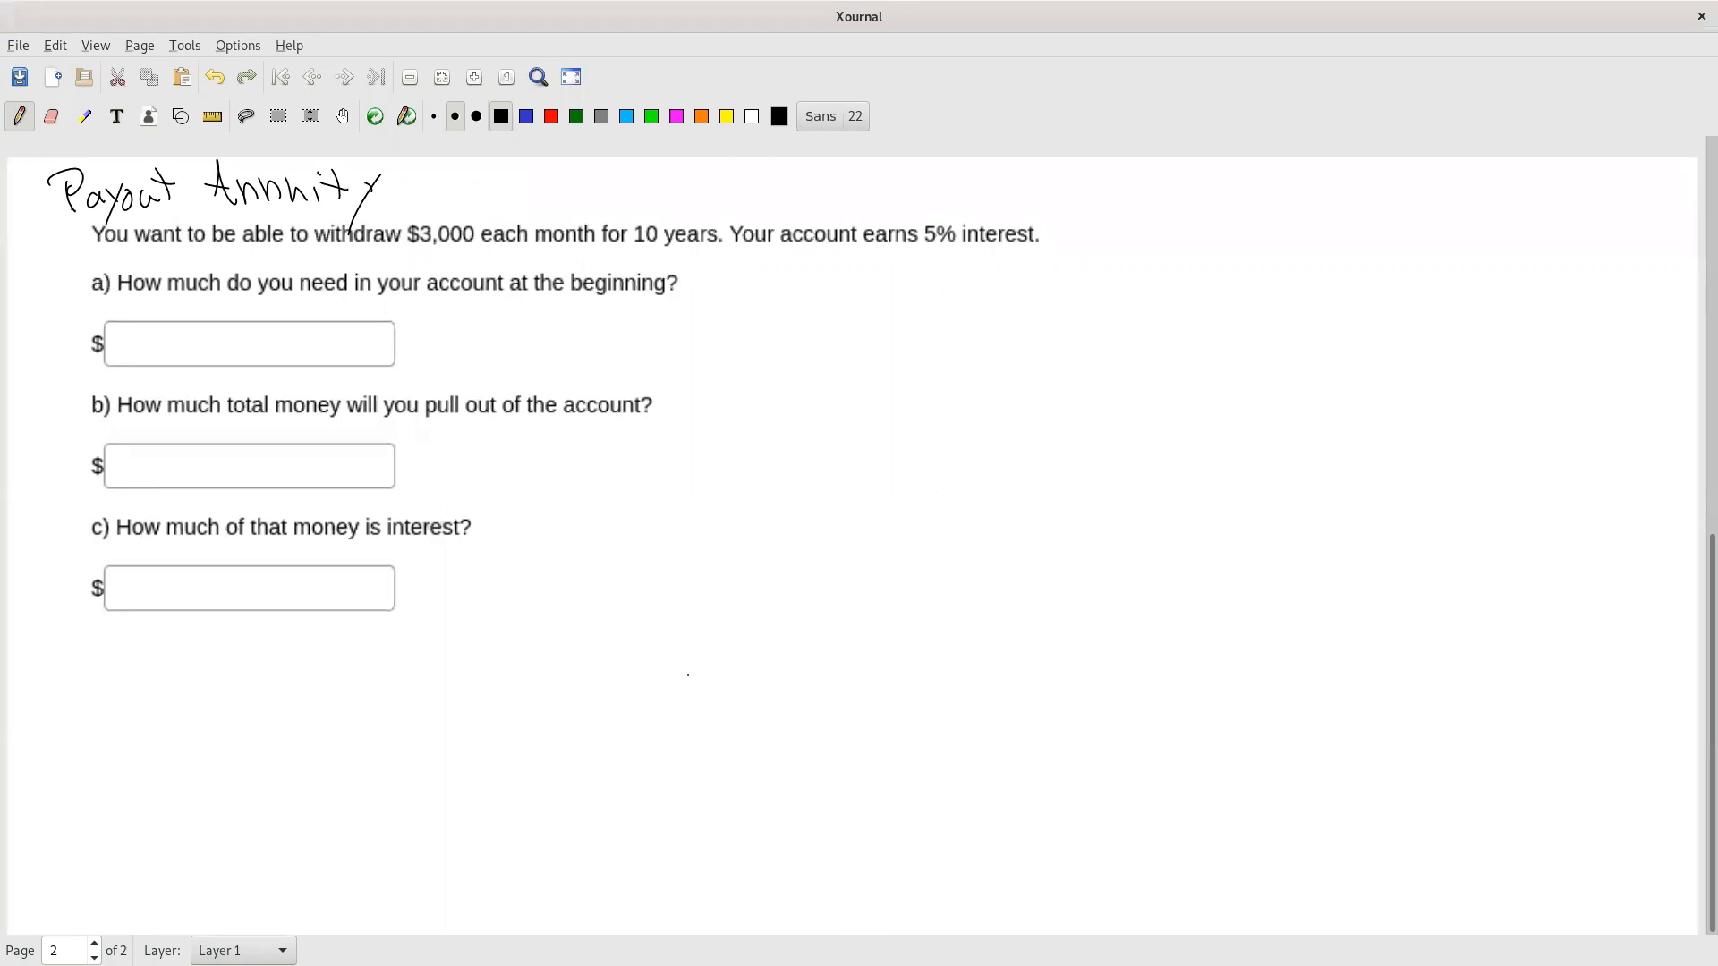
Check the payout annuity formula on the browser's Finance Formulas page and handwrite "=PV(Periodic Rate" beside the problem statement in Xournal.
key(alt+Tab)
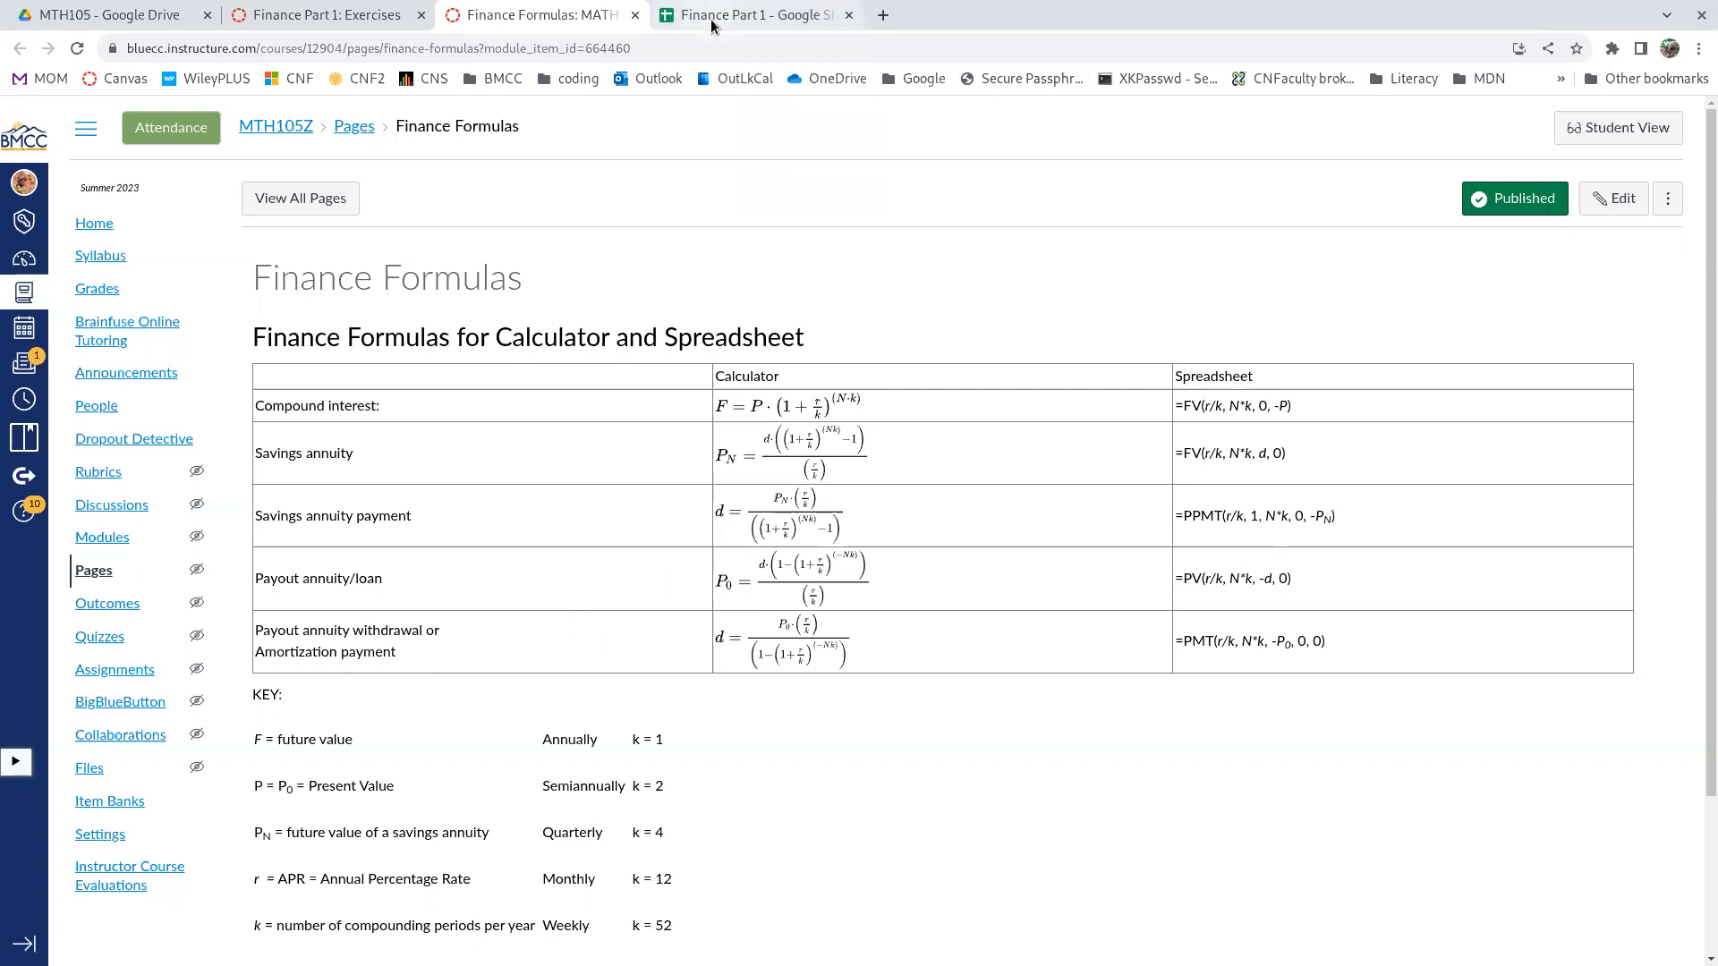
key(alt+Tab)
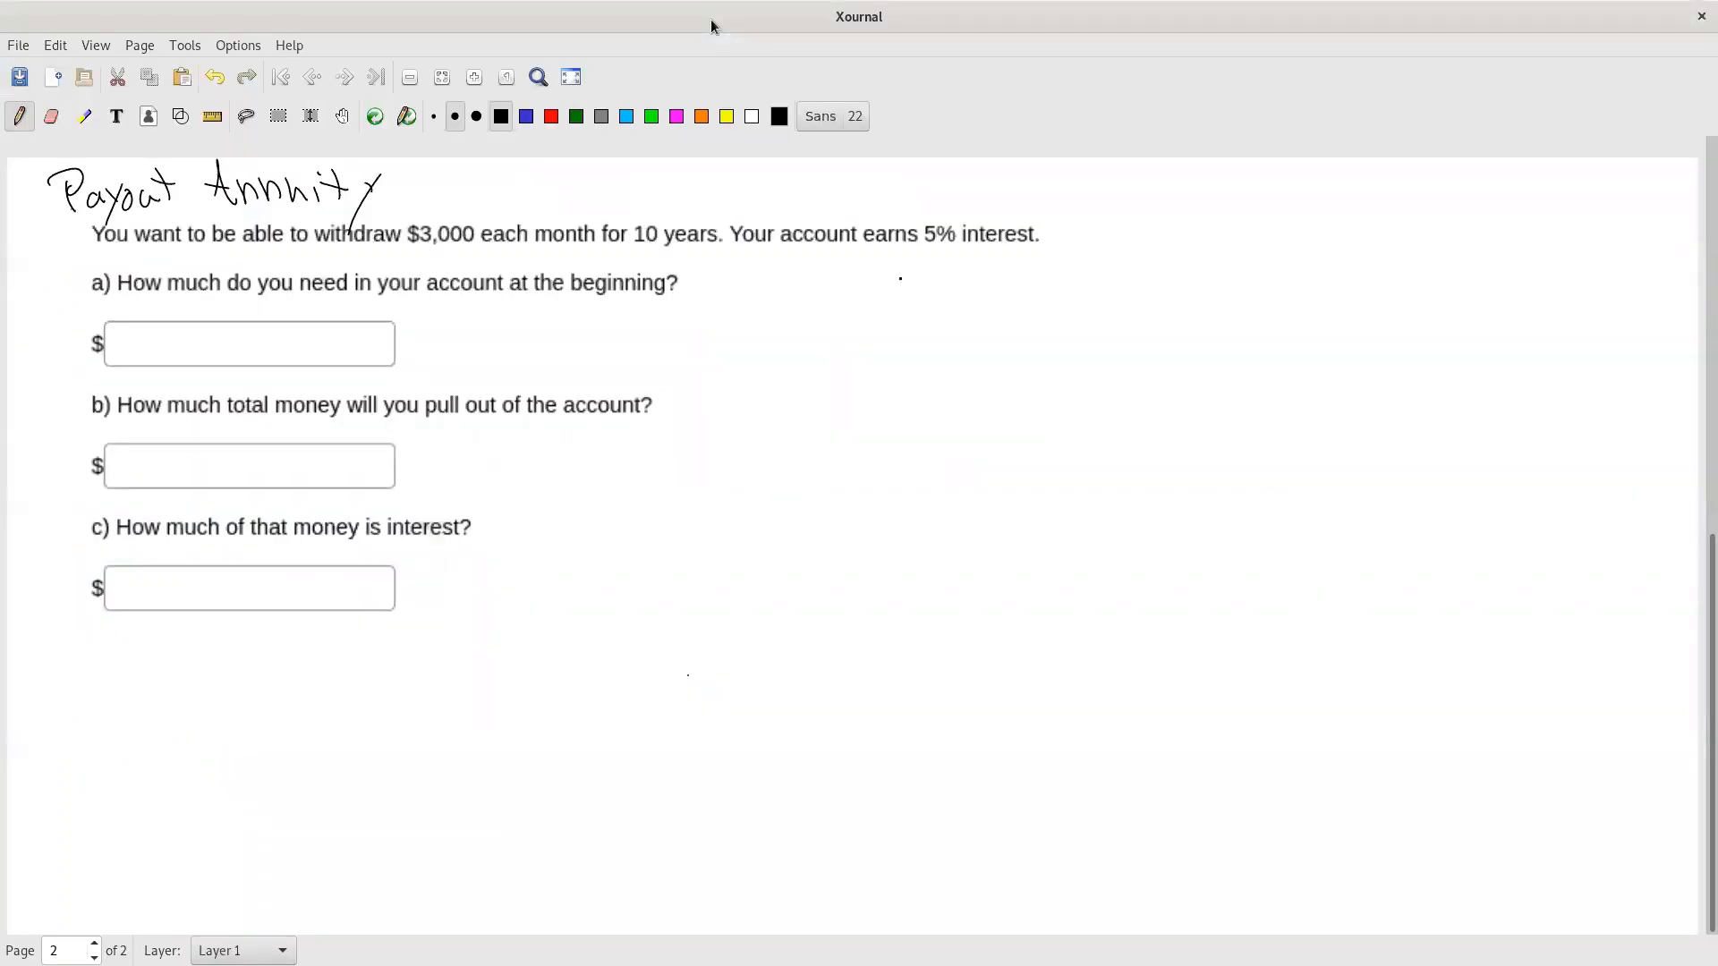
drag(1111, 212, 1138, 211)
mouse_move(1112, 226)
mouse_down()
mouse_move(1163, 236)
mouse_move(1160, 214)
mouse_move(1208, 199)
mouse_move(1234, 247)
mouse_move(1271, 198)
mouse_move(1235, 221)
mouse_move(1247, 202)
mouse_up()
drag(1267, 209, 1290, 189)
click(1297, 186)
mouse_move(1297, 194)
mouse_down()
mouse_move(1342, 176)
mouse_move(1354, 208)
mouse_up()
mouse_move(1370, 197)
mouse_down()
mouse_move(1271, 234)
mouse_move(1298, 234)
mouse_up()
drag(1305, 223, 1316, 231)
Handwrite "Number payments," as the second argument of the PV formula, after the periodic rate.
mouse_move(1318, 208)
mouse_down()
mouse_move(1321, 233)
mouse_move(1396, 233)
mouse_move(1430, 172)
mouse_move(1446, 195)
mouse_move(1478, 171)
mouse_move(1492, 194)
mouse_up()
click(1420, 171)
drag(1490, 195, 1508, 181)
mouse_move(1408, 222)
mouse_down()
mouse_move(1404, 249)
mouse_move(1448, 227)
mouse_up()
mouse_move(1459, 212)
mouse_down()
mouse_move(1446, 247)
mouse_move(1497, 225)
mouse_up()
drag(1504, 206, 1512, 232)
click(1524, 218)
click(1535, 229)
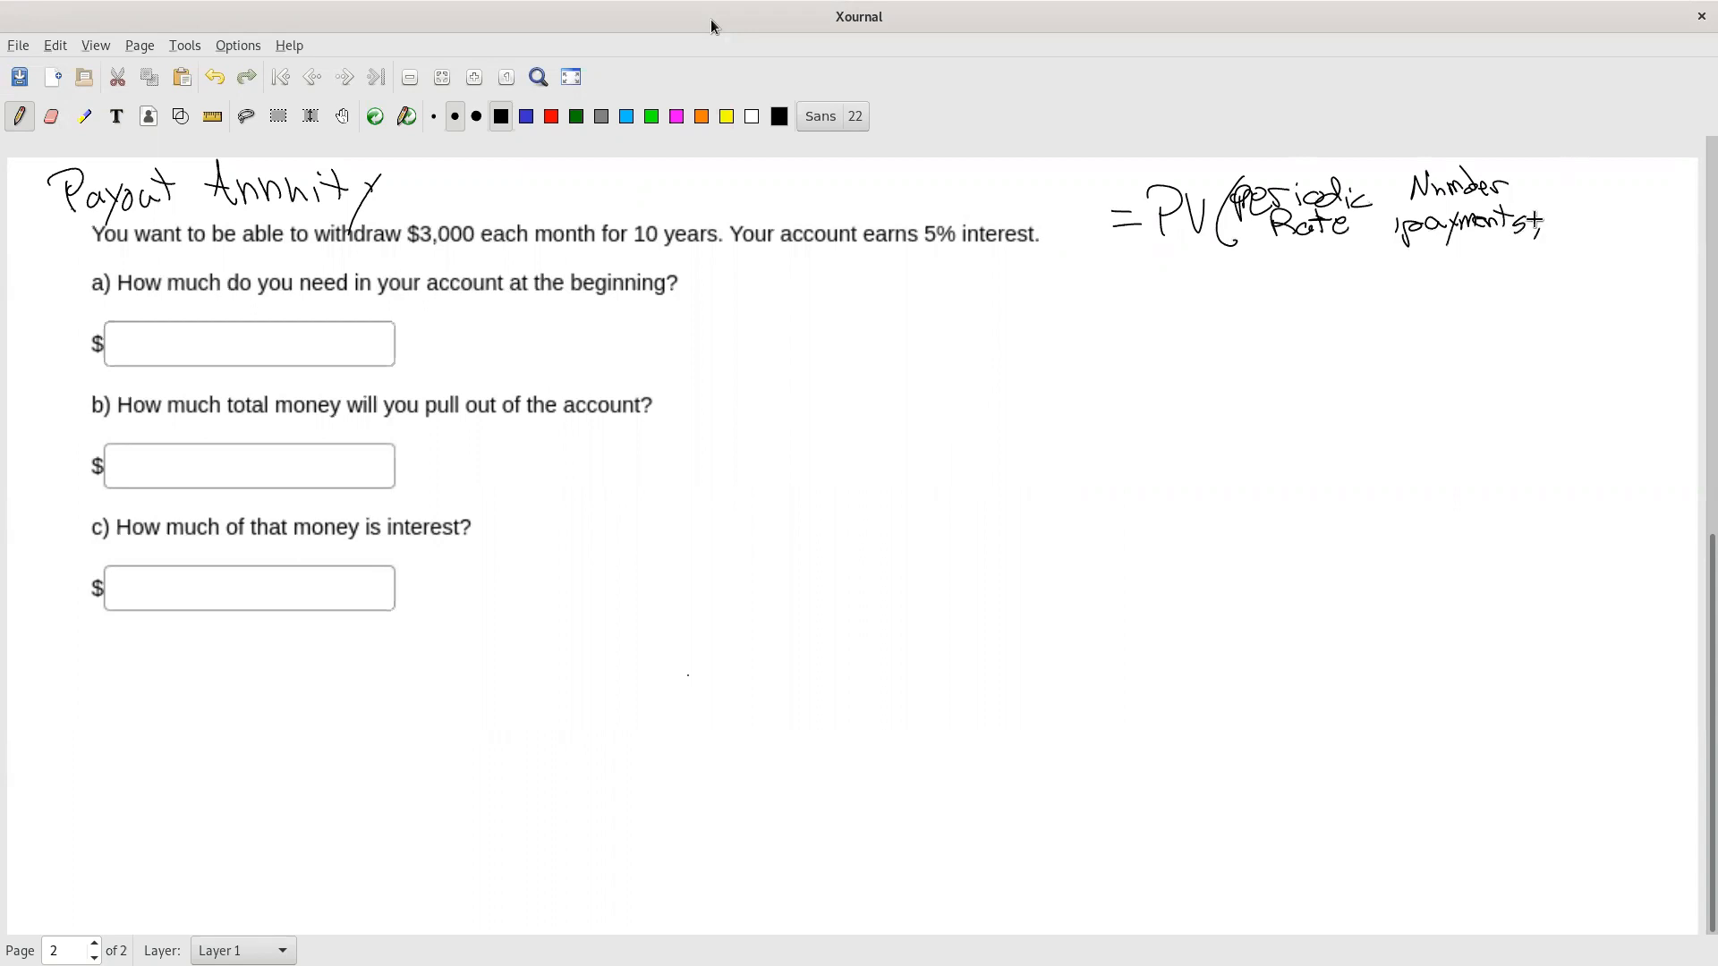
Recheck the payout annuity formula in the browser and complete the handwritten PV formula in Xournal with "-Payment or withdrawal, 0)".
key(alt+Tab)
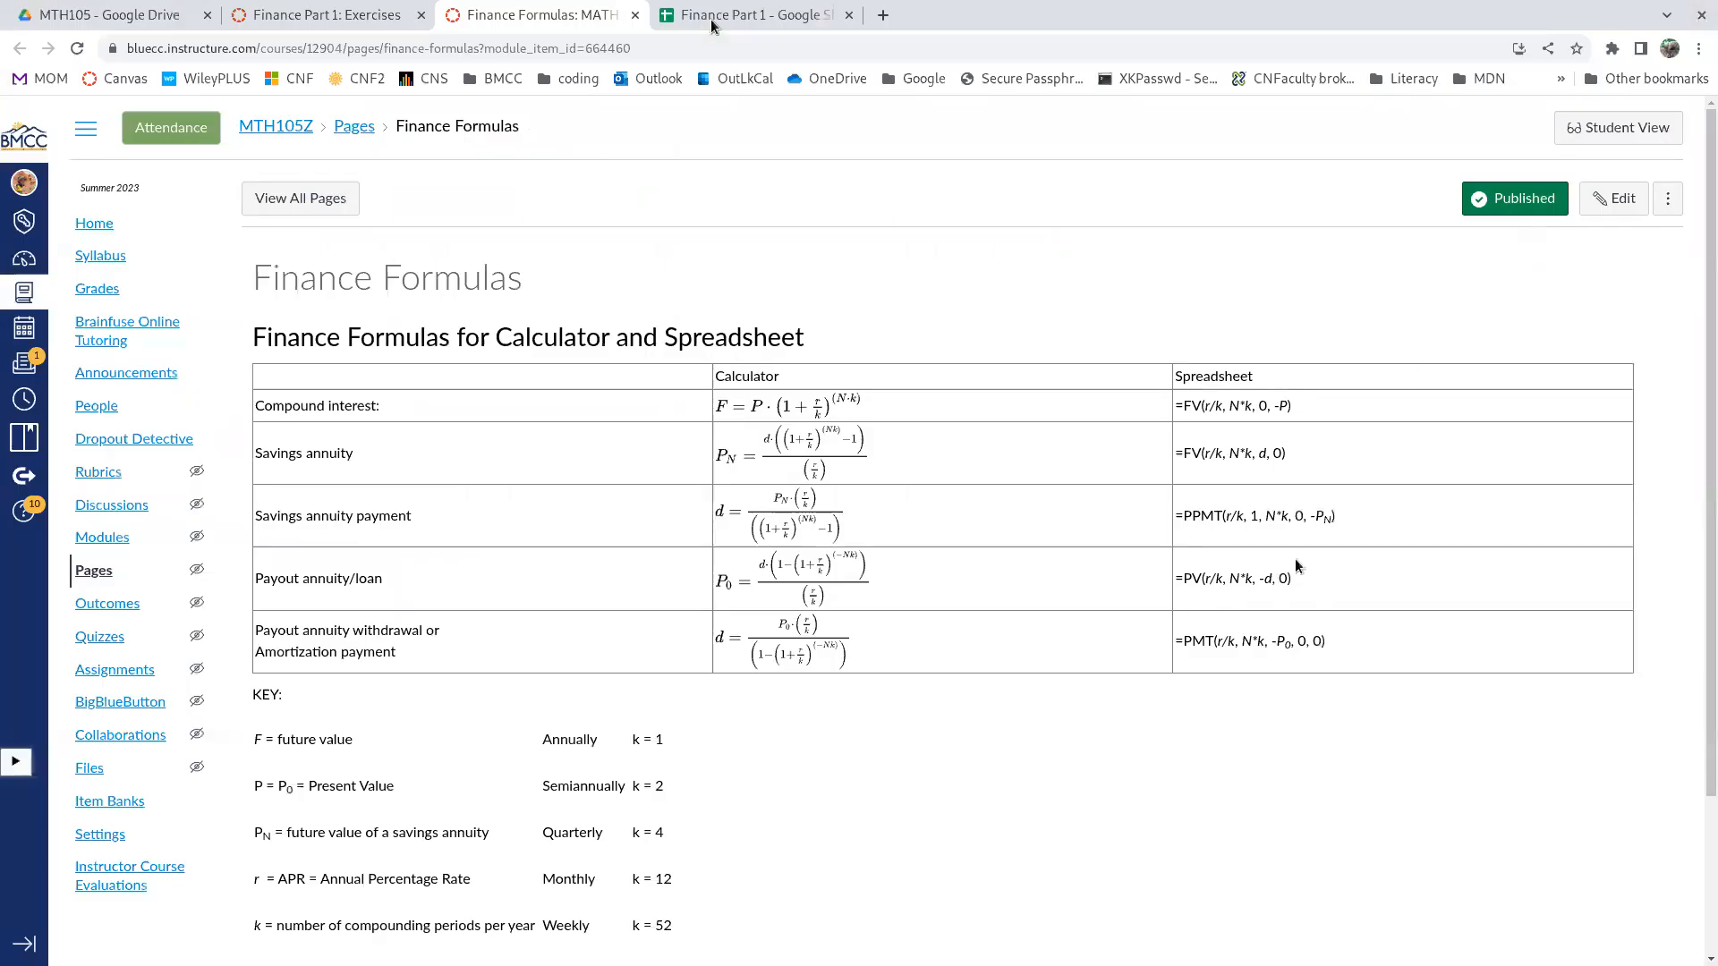
key(alt+Tab)
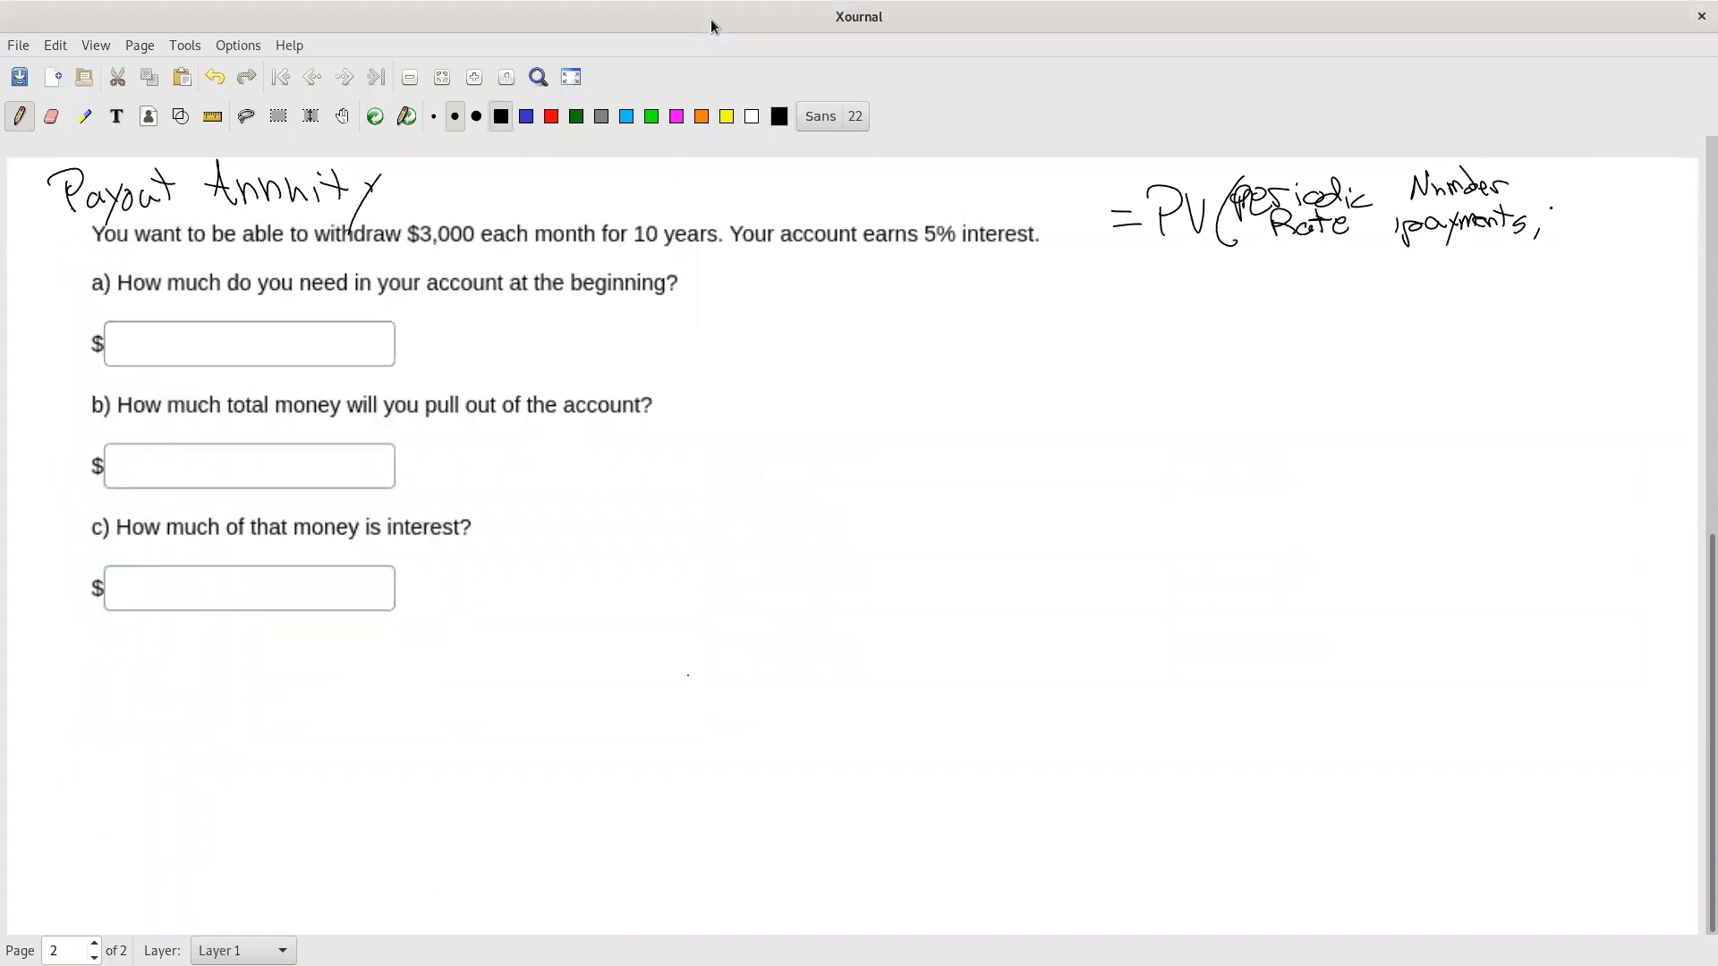
mouse_move(1567, 192)
mouse_down()
mouse_move(1584, 227)
mouse_move(1626, 198)
mouse_up()
click(1604, 211)
mouse_move(1636, 184)
mouse_down()
mouse_move(1638, 209)
mouse_move(1580, 245)
mouse_move(1593, 218)
mouse_move(1565, 269)
mouse_up()
mouse_move(1570, 256)
mouse_down()
mouse_move(1589, 273)
mouse_move(1621, 254)
mouse_up()
mouse_move(1611, 235)
mouse_down()
mouse_move(1610, 270)
mouse_move(1652, 252)
mouse_move(1671, 264)
mouse_up()
click(1690, 253)
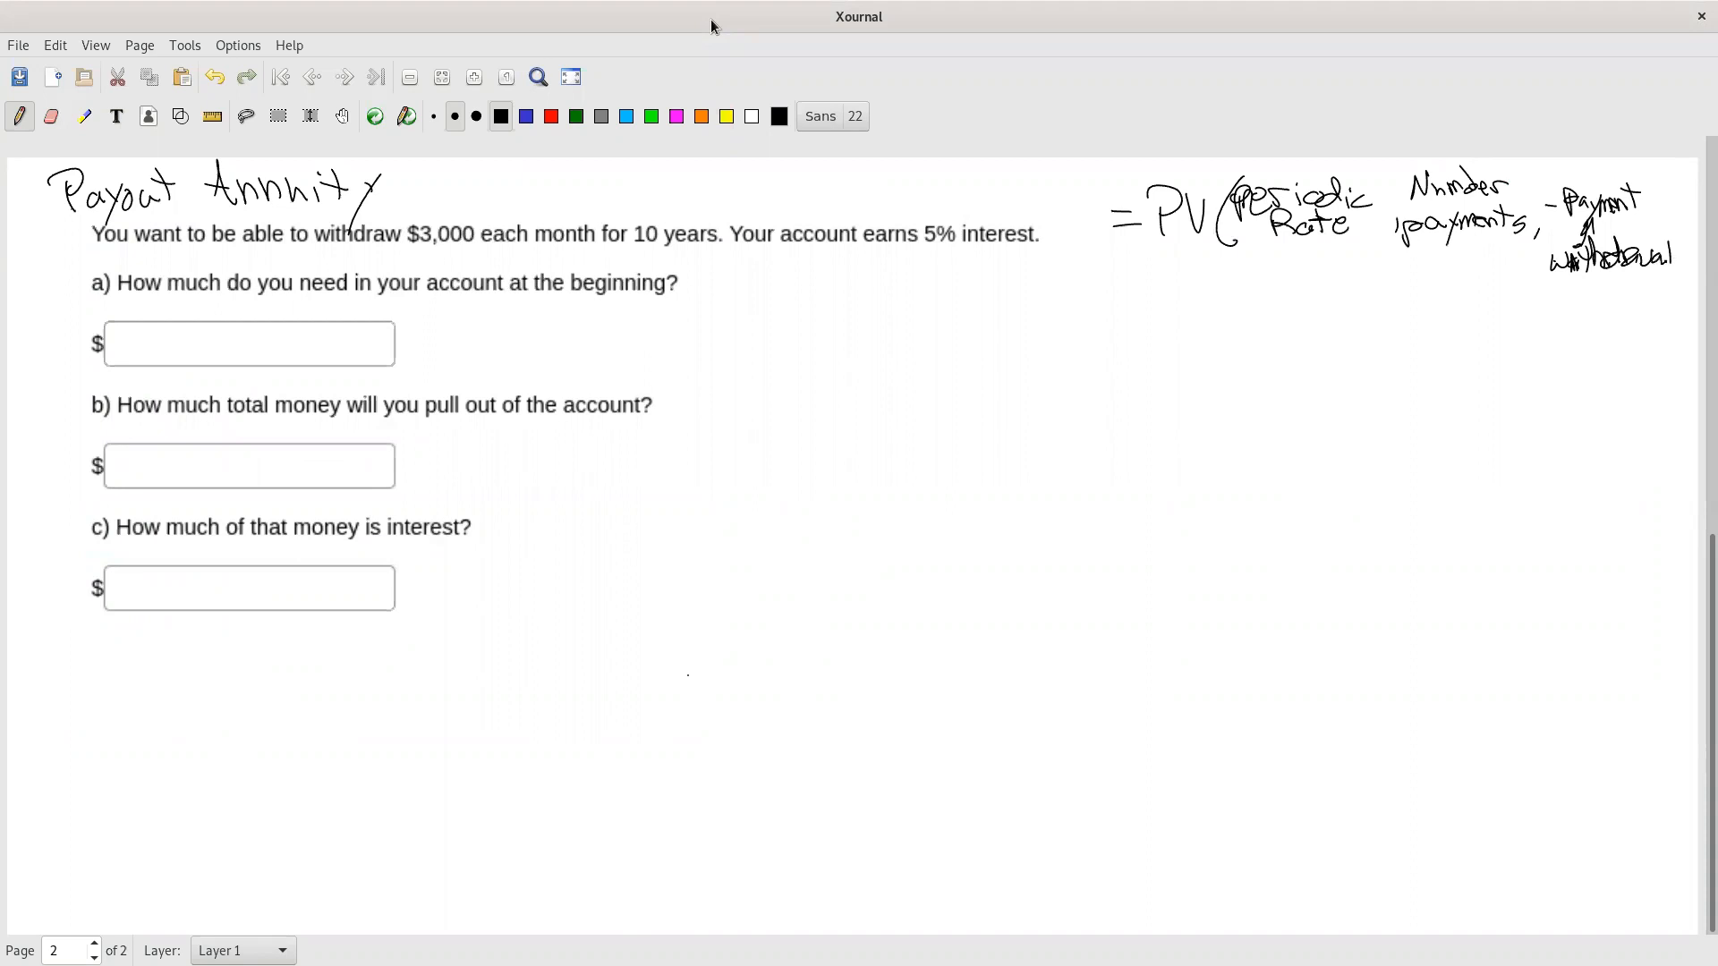
click(1656, 181)
mouse_move(1645, 204)
mouse_down()
mouse_move(1641, 227)
mouse_move(1668, 201)
mouse_move(1673, 232)
mouse_up()
Handwrite the given values "r = 0.05" and "k = 12" below the problem statement.
drag(882, 295, 907, 284)
mouse_move(921, 292)
mouse_down()
mouse_move(1022, 283)
mouse_move(1028, 308)
mouse_up()
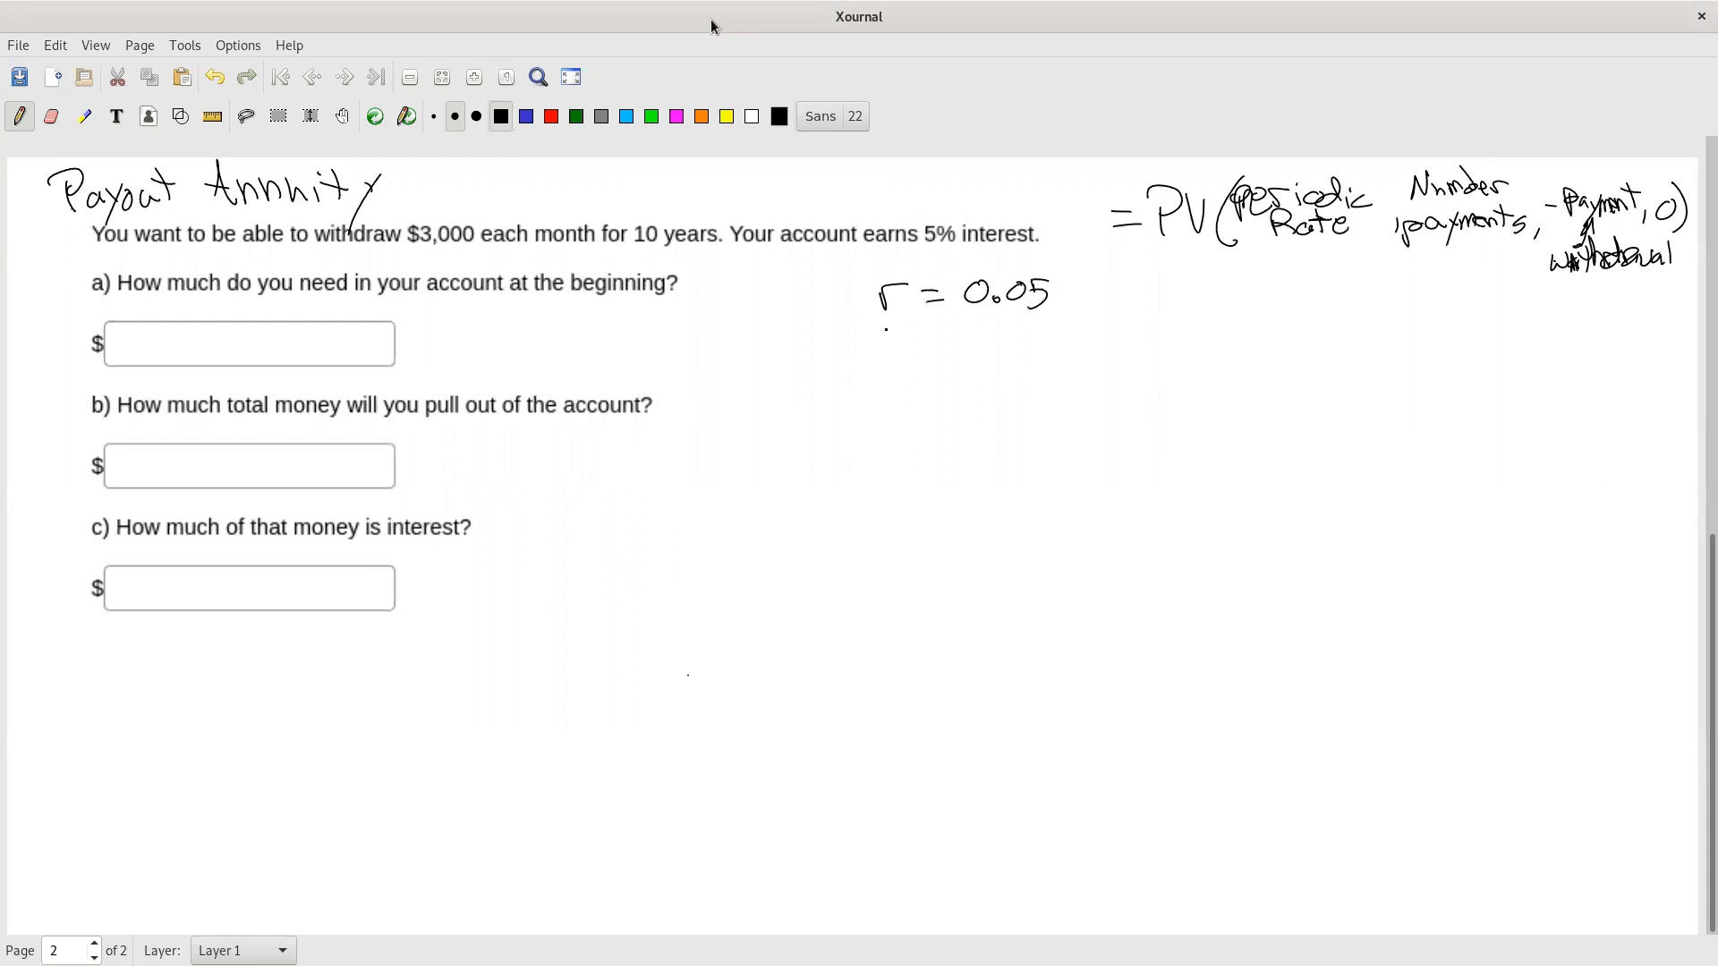
mouse_move(889, 334)
mouse_down()
mouse_move(889, 358)
mouse_move(991, 354)
mouse_up()
click(957, 337)
click(959, 364)
click(1003, 334)
drag(1006, 330, 1025, 352)
Handwrite "N = 10" and "d = 3000" below the k value.
drag(893, 385, 891, 417)
mouse_move(892, 386)
mouse_down()
mouse_move(919, 413)
mouse_move(923, 384)
mouse_move(1000, 402)
mouse_up()
click(1026, 379)
drag(1023, 377, 1020, 379)
drag(912, 462, 973, 445)
drag(955, 456, 974, 454)
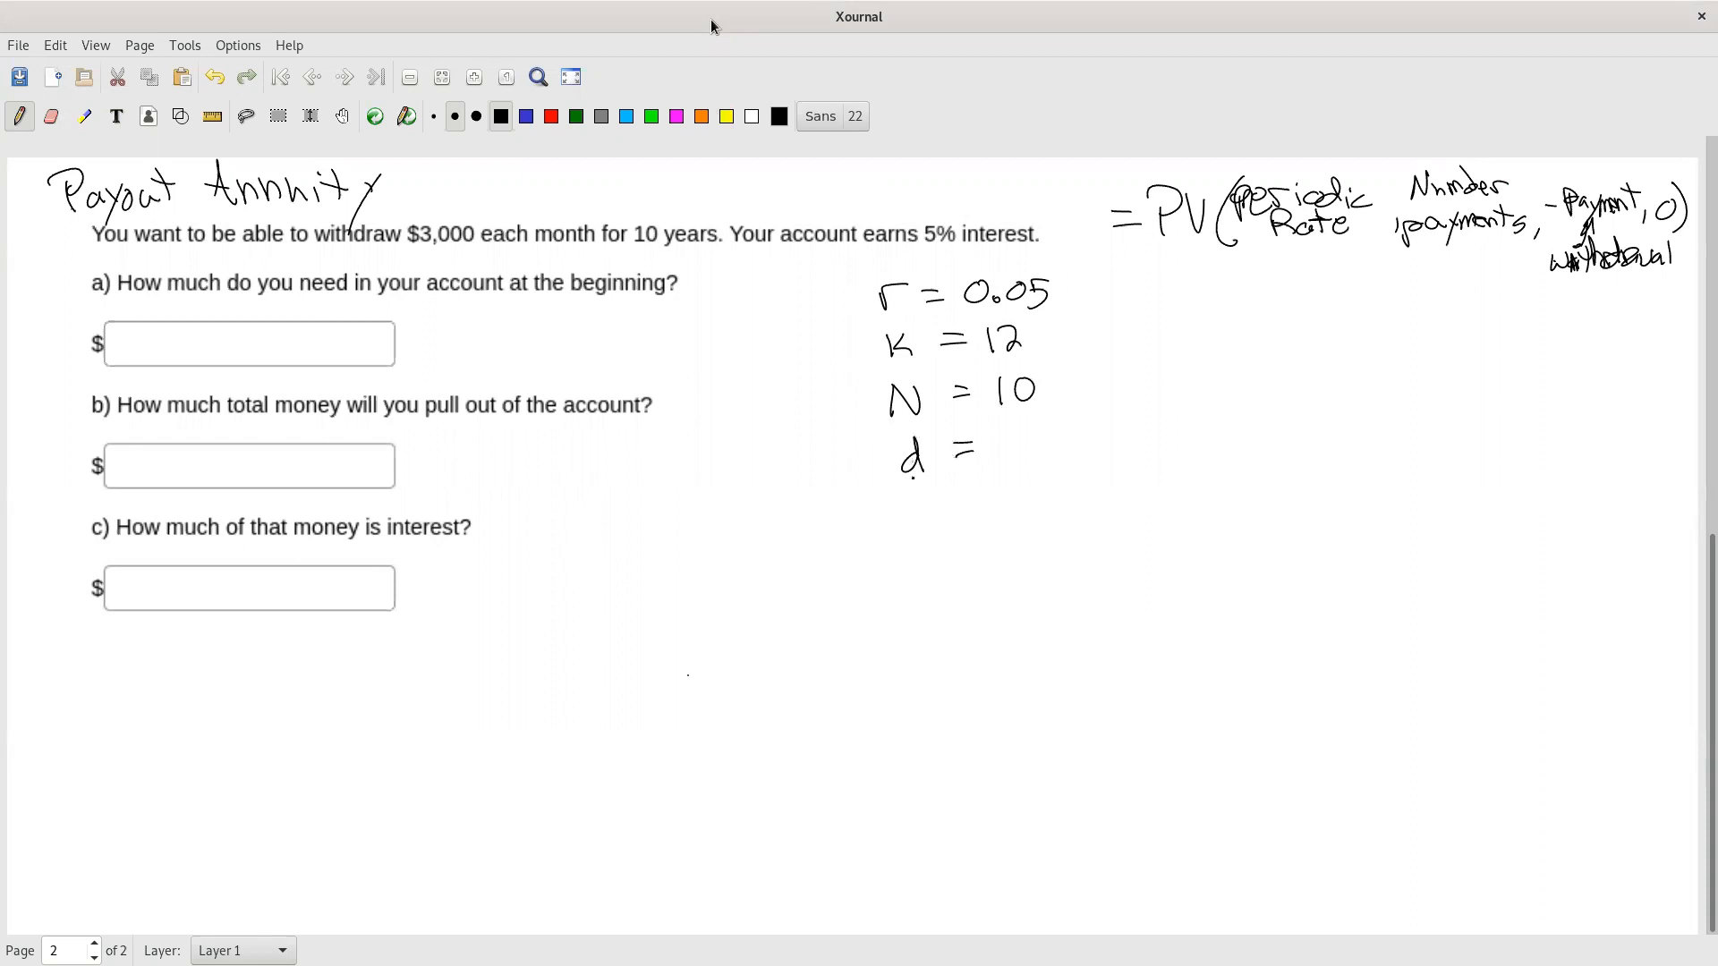
mouse_move(999, 436)
mouse_down()
mouse_move(1010, 463)
mouse_move(1045, 434)
mouse_move(1093, 437)
mouse_up()
Set the pen colour to red and write "=PV(0.05/12," below the general PV formula.
click(551, 117)
click(1272, 273)
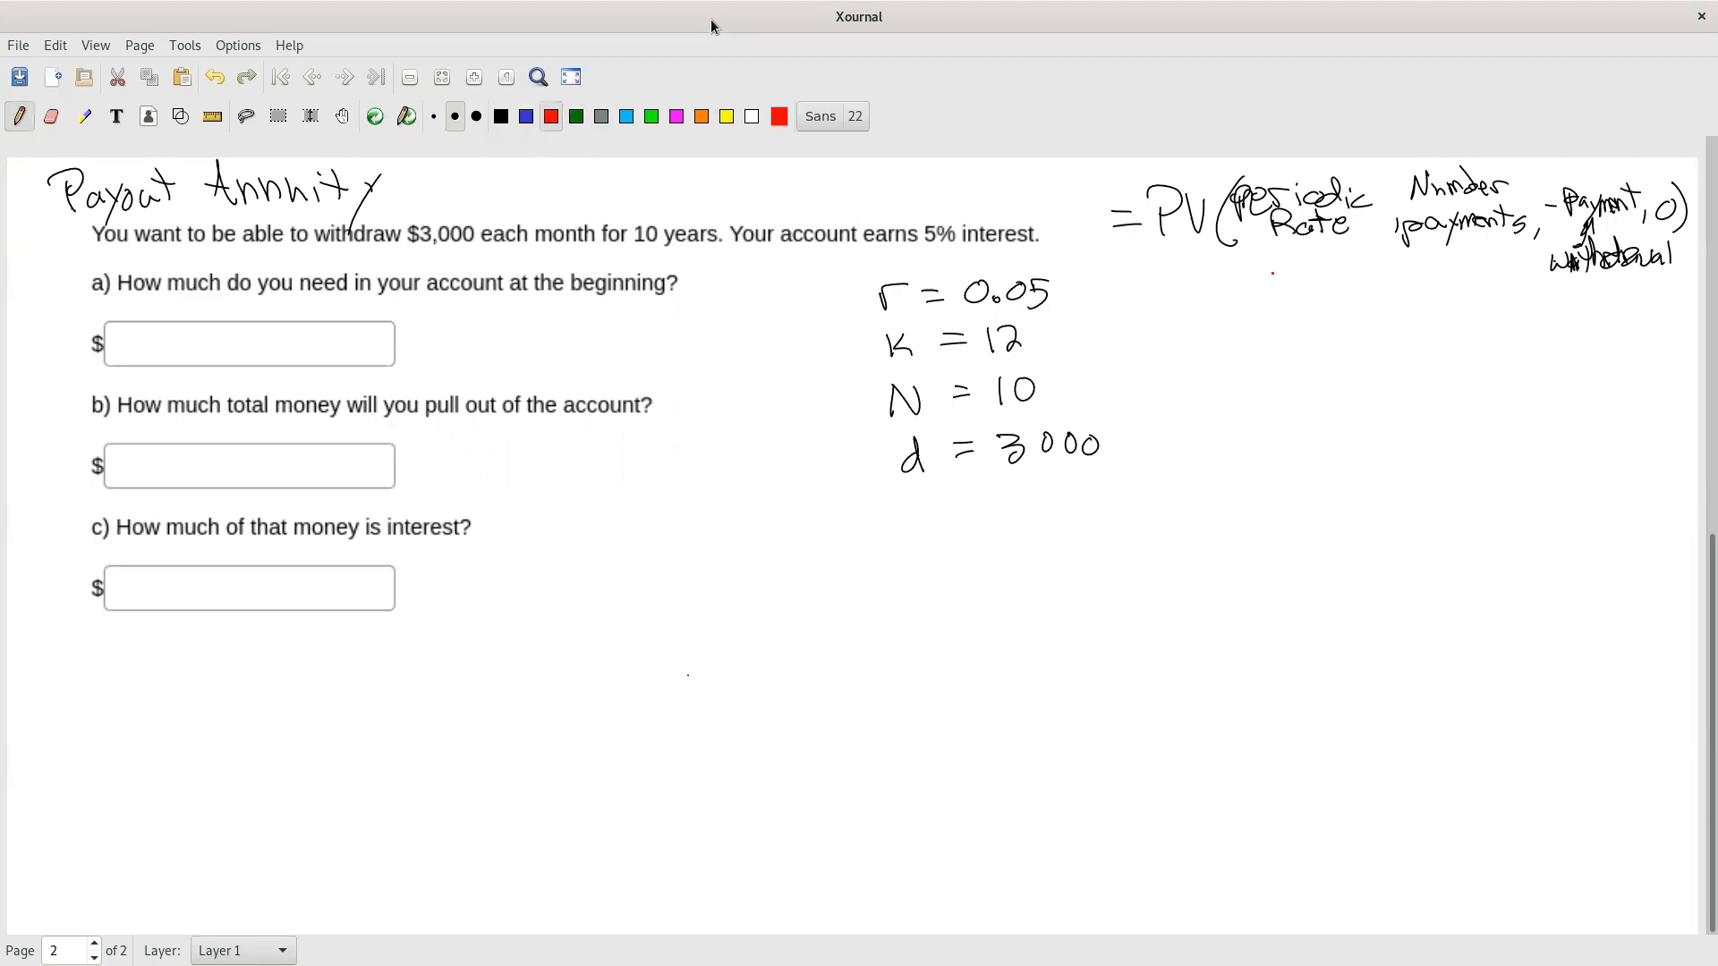
drag(1145, 345, 1170, 353)
mouse_move(1181, 333)
mouse_down()
mouse_move(1186, 365)
mouse_move(1228, 331)
mouse_move(1259, 369)
mouse_move(1263, 341)
mouse_move(1338, 356)
mouse_up()
click(1217, 351)
drag(1342, 341, 1356, 355)
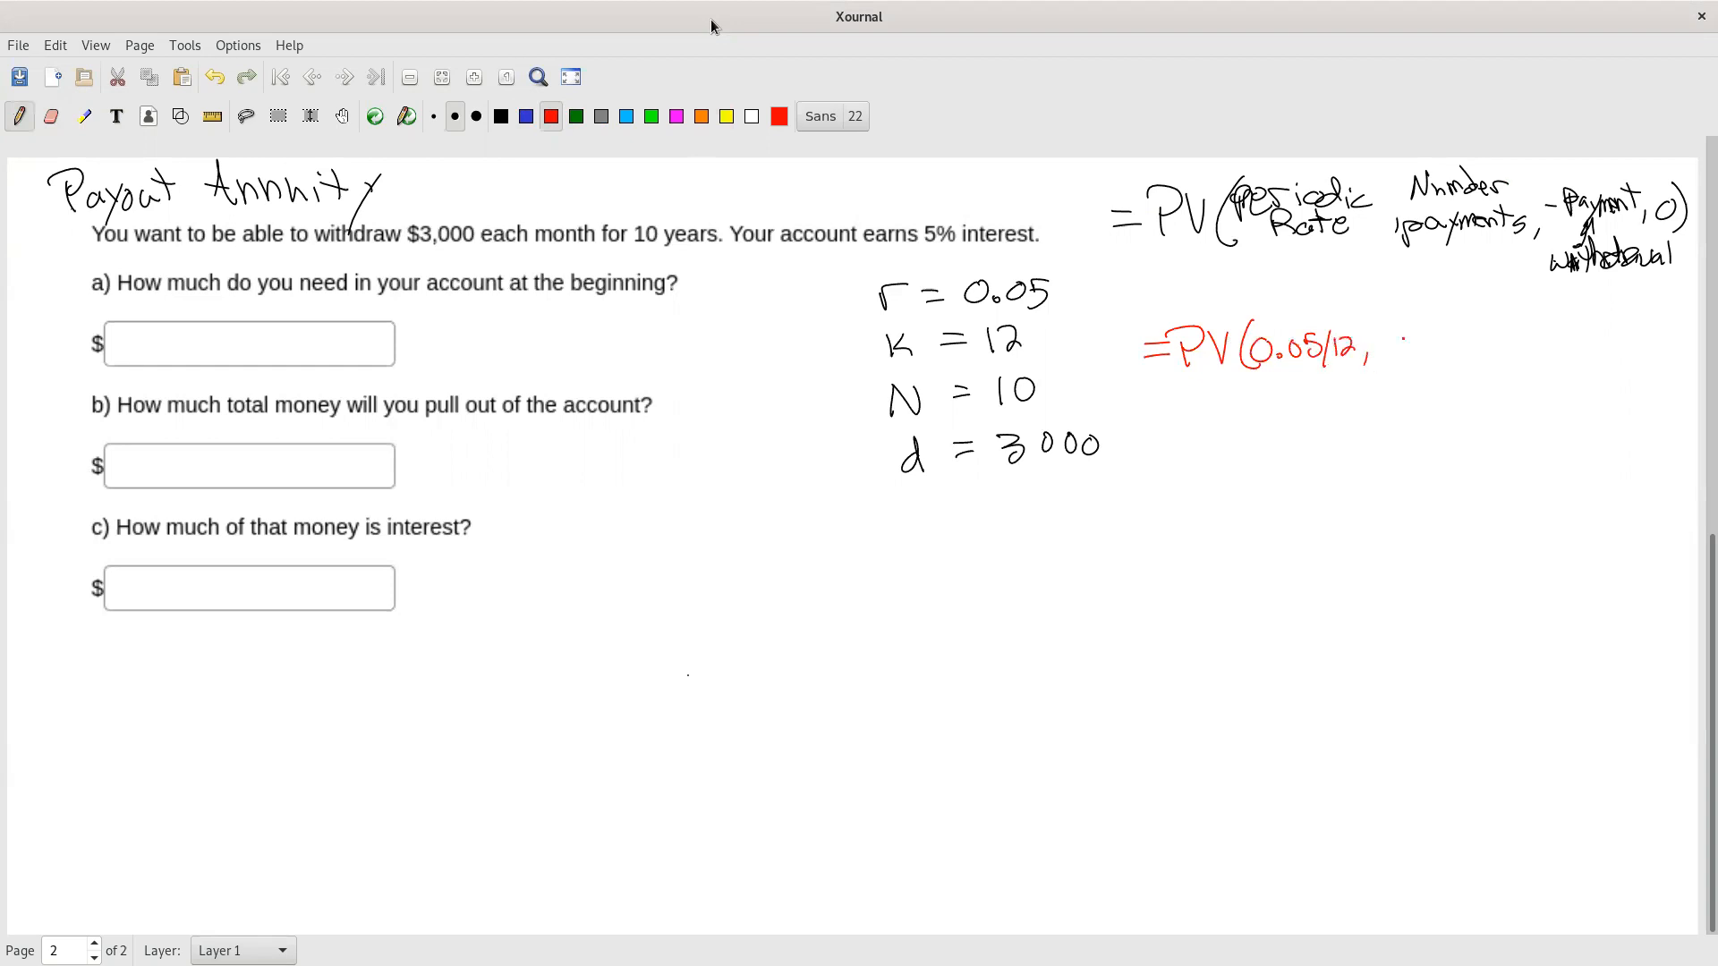
Complete the red PV formula with the remaining arguments "12*10, -3000, 0)".
drag(1397, 331, 1444, 351)
click(1453, 332)
mouse_move(1458, 328)
mouse_down()
mouse_move(1477, 372)
mouse_move(1540, 332)
mouse_move(1618, 336)
mouse_move(1630, 367)
mouse_up()
click(1582, 354)
click(1667, 355)
click(1276, 400)
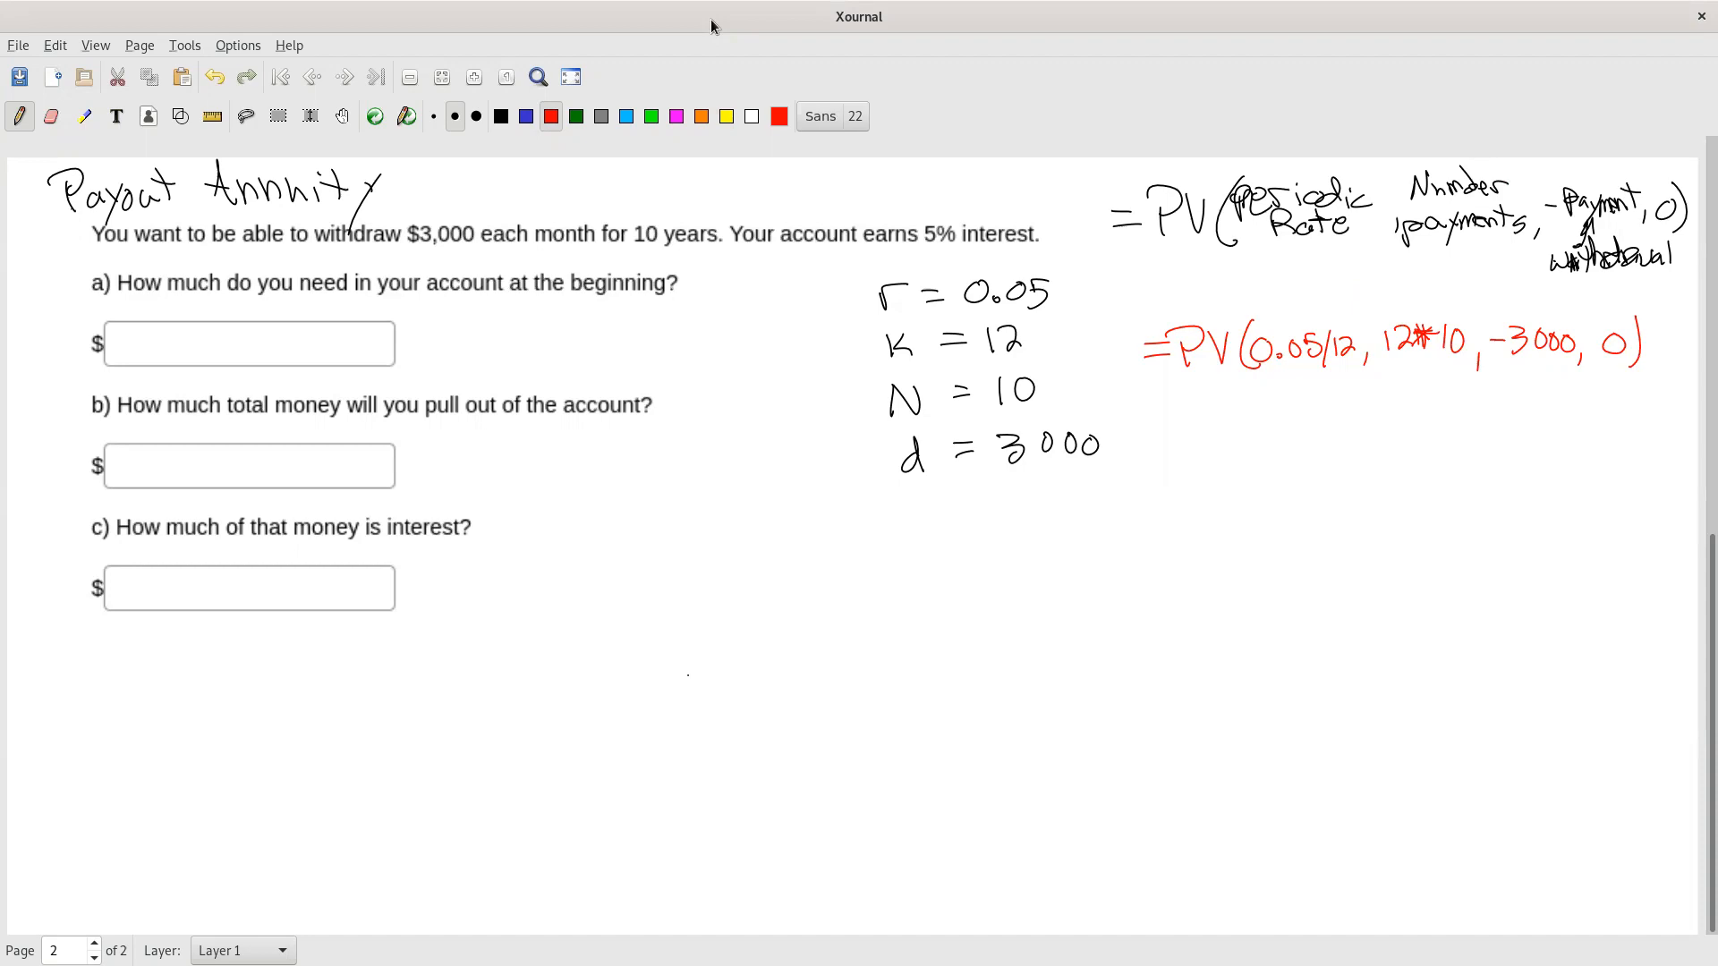
Switch to the Finance Part 1 spreadsheet in the browser and set the Periodic Payment in B1 to 3000.
key(alt+Tab)
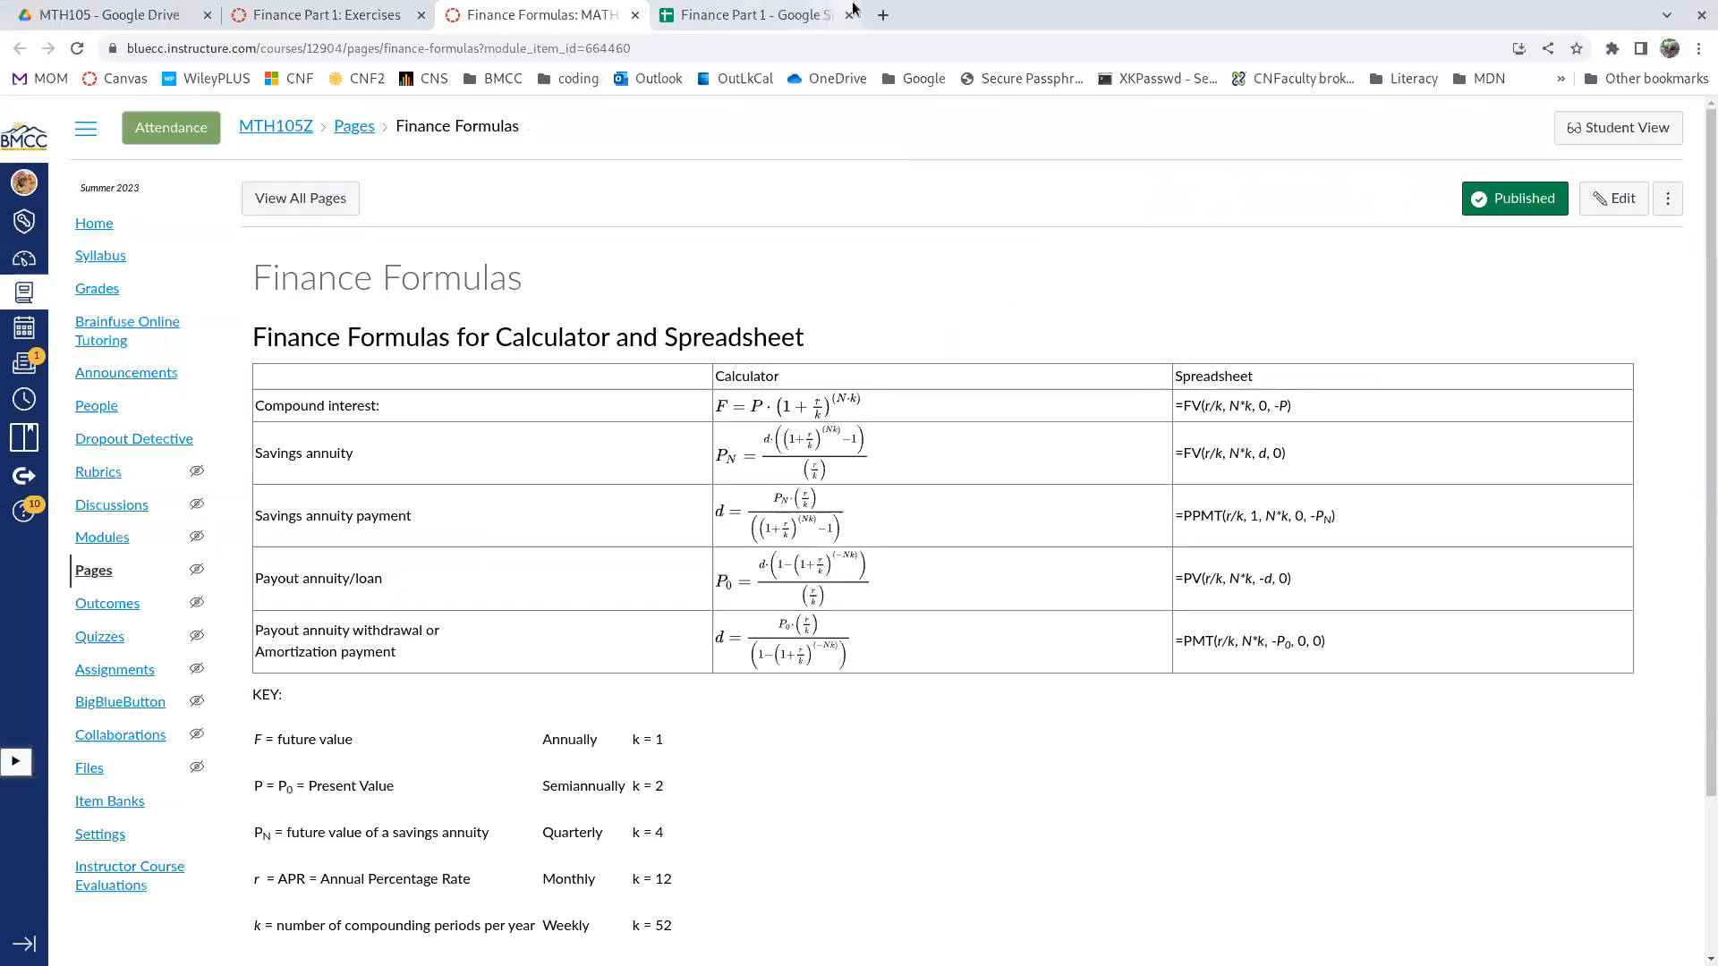
click(732, 20)
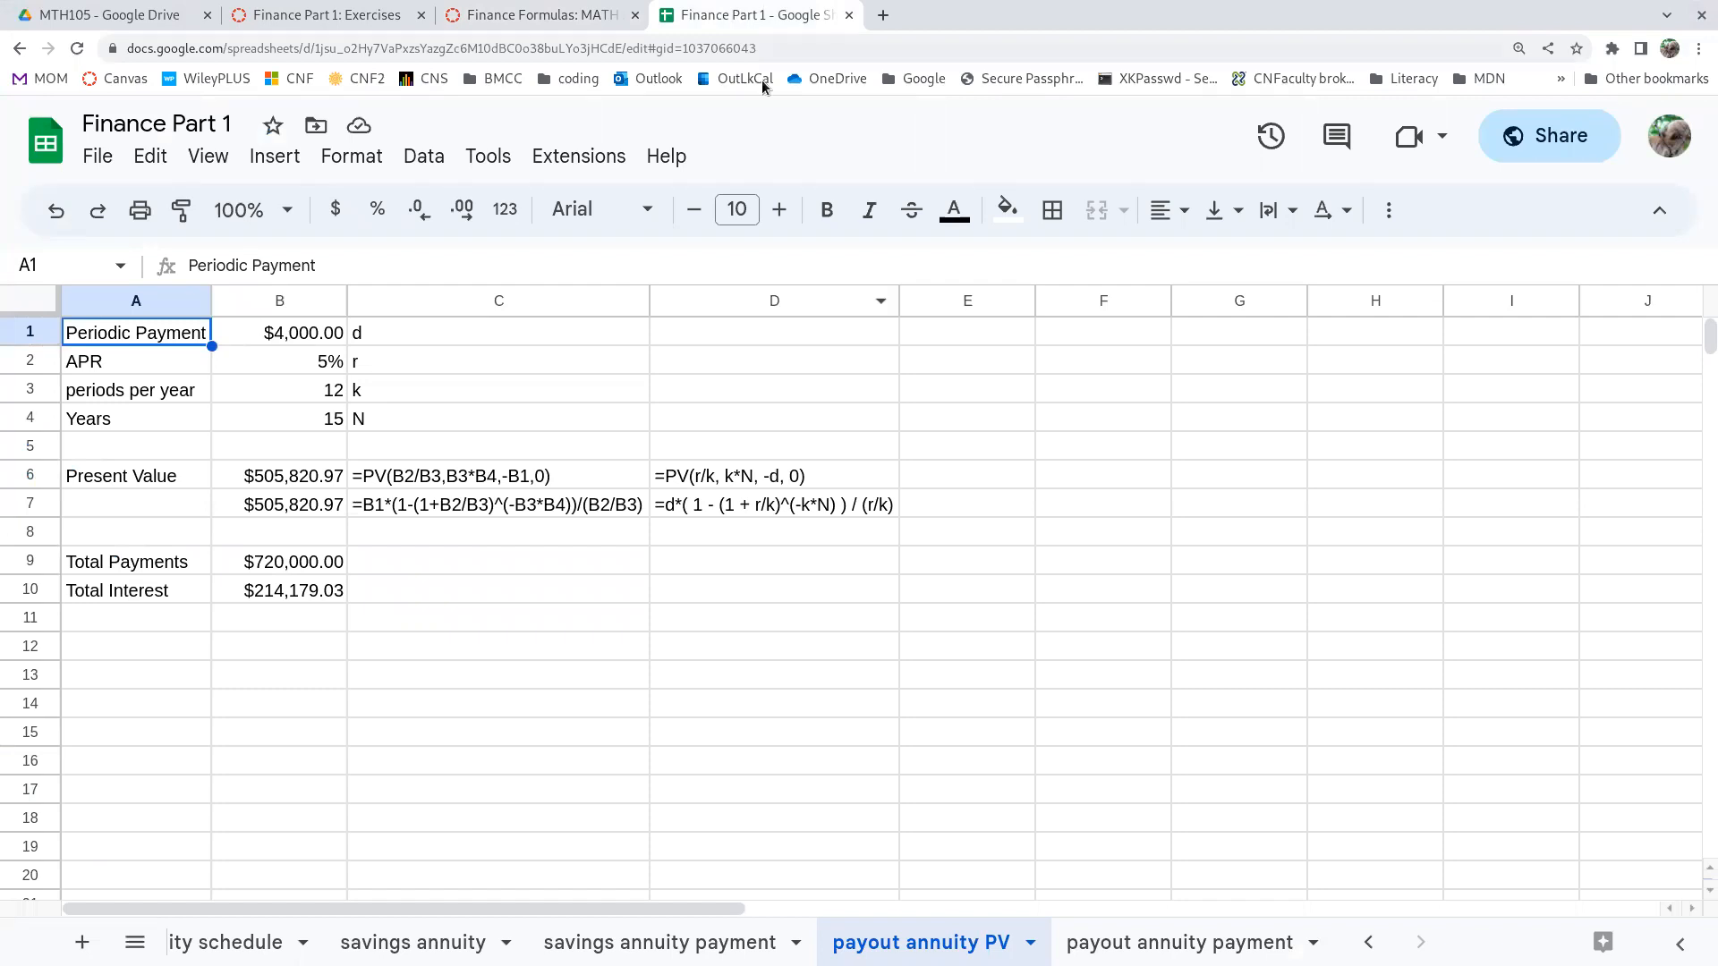
click(291, 331)
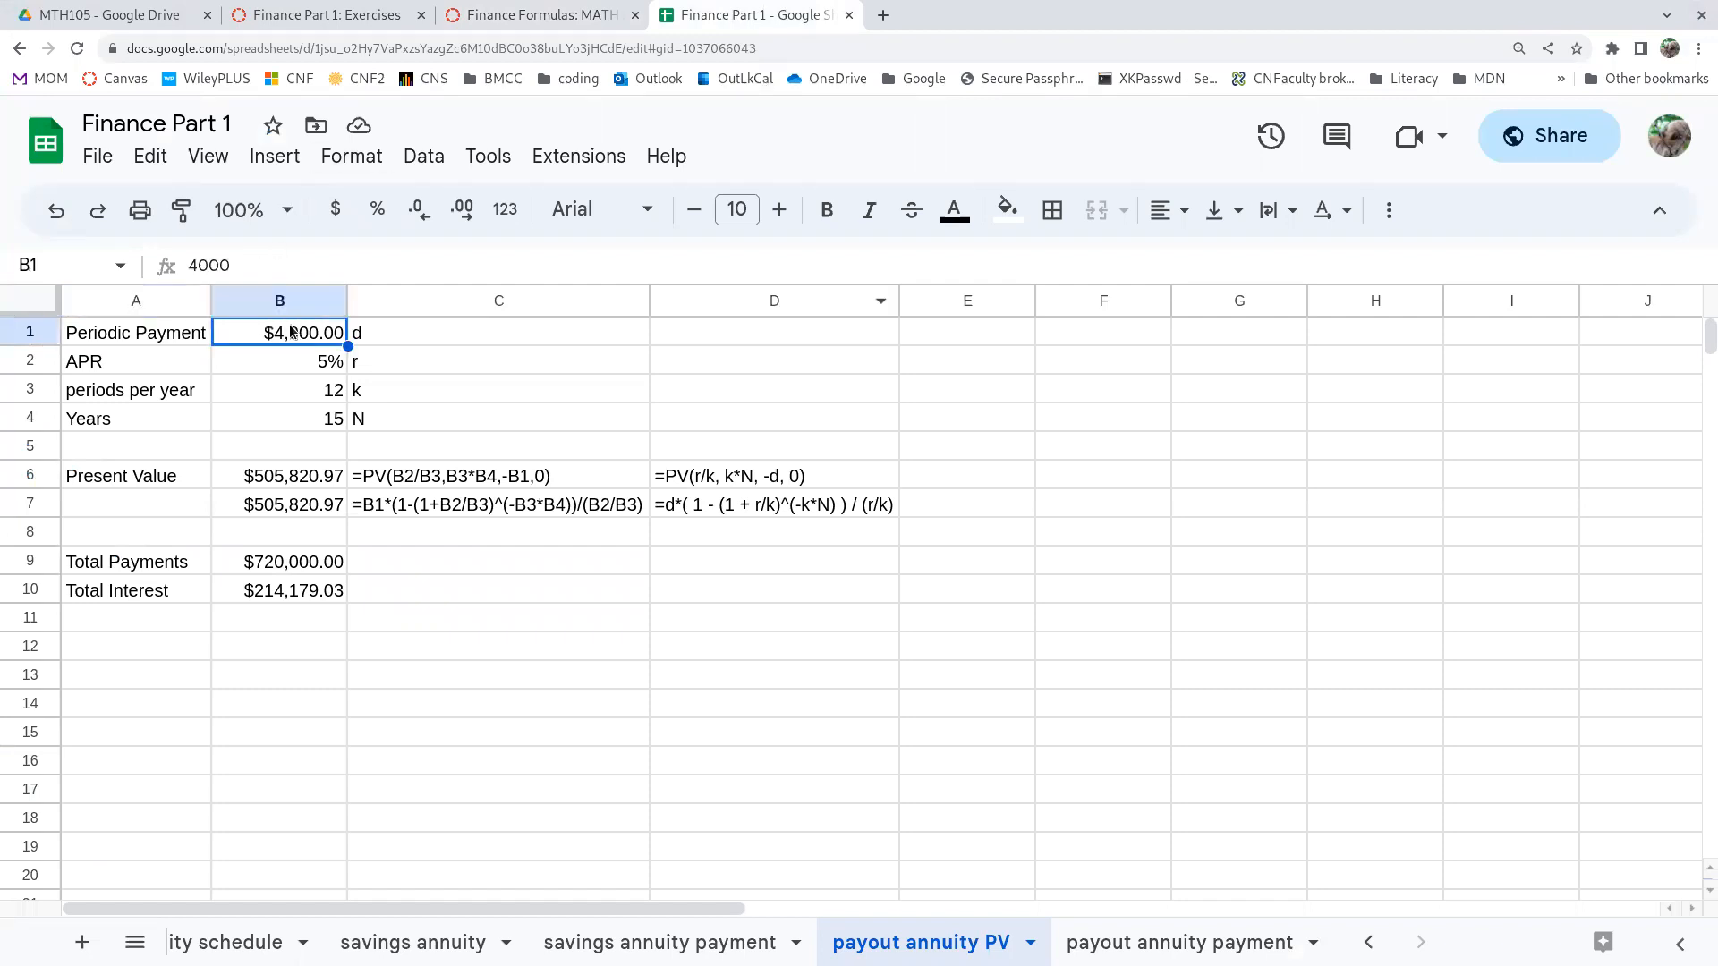
click(149, 341)
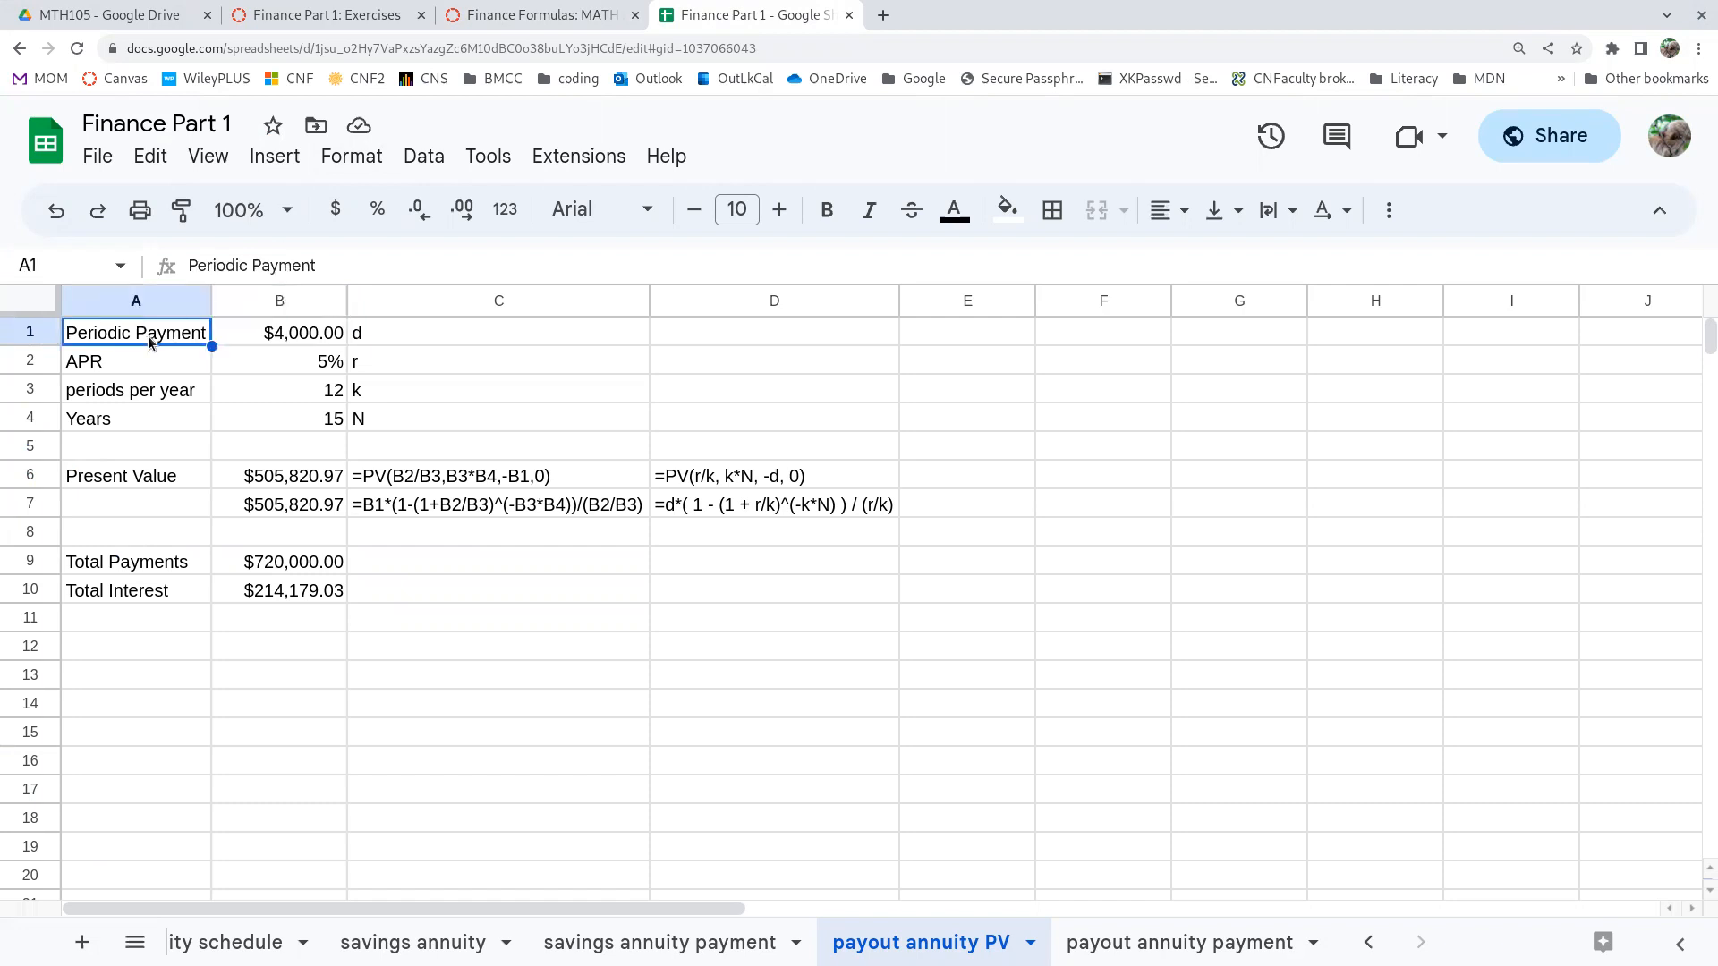
click(310, 337)
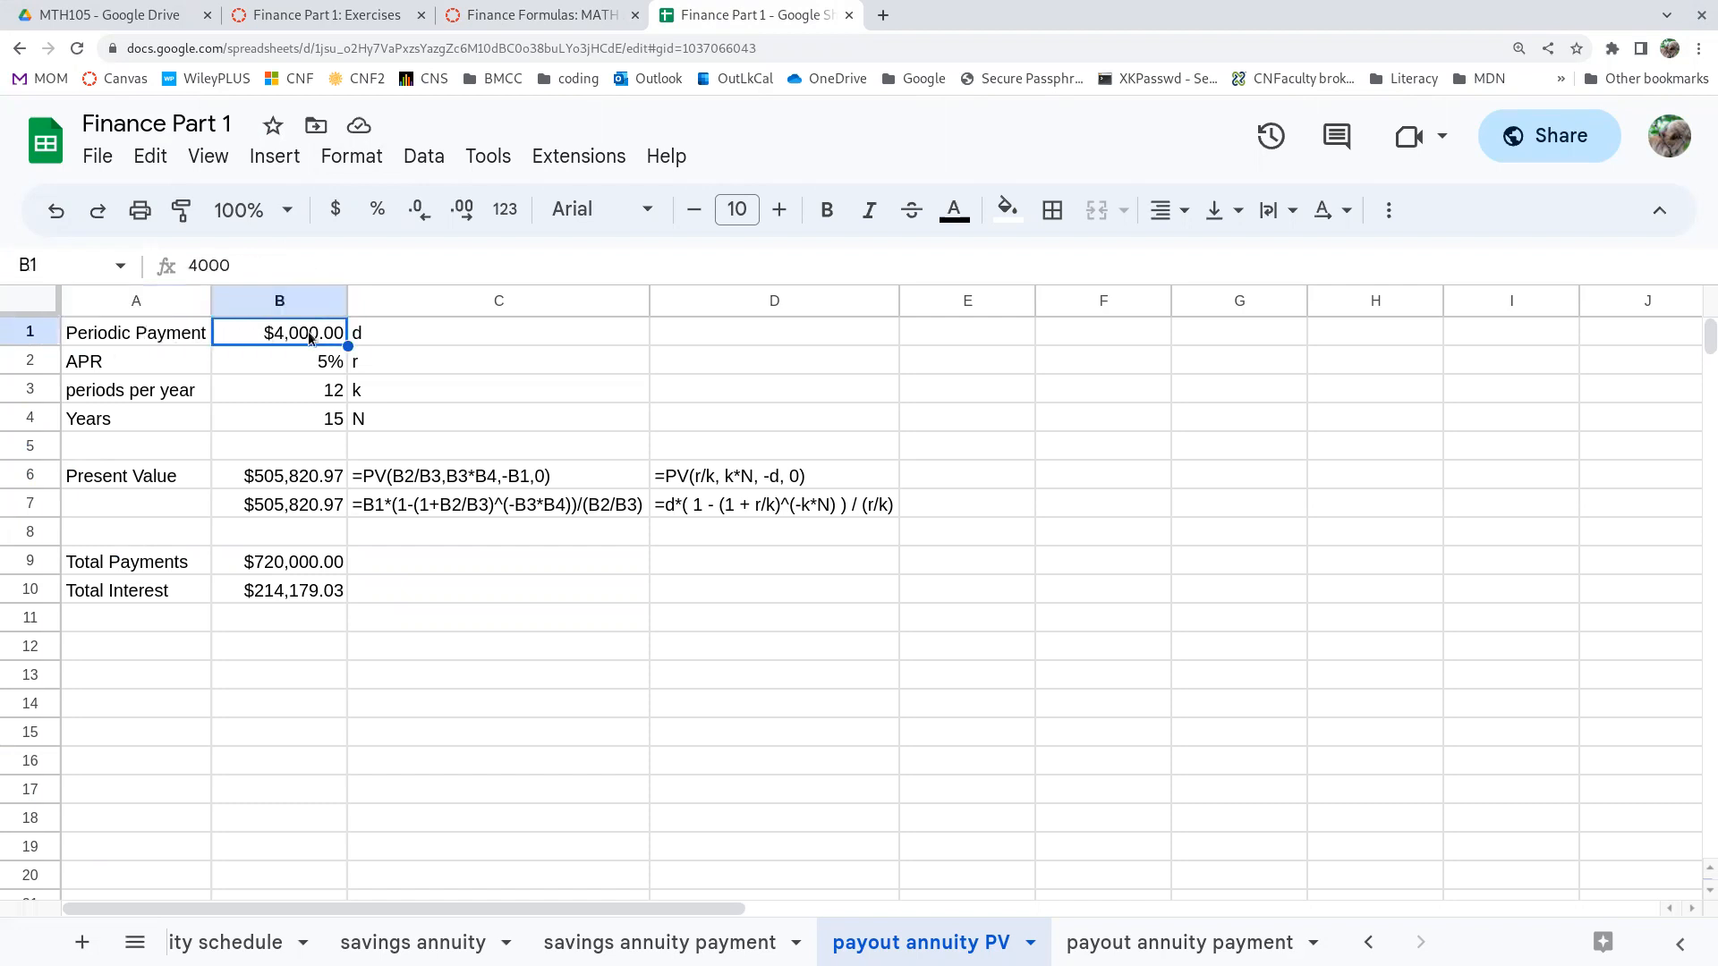
text(3000)
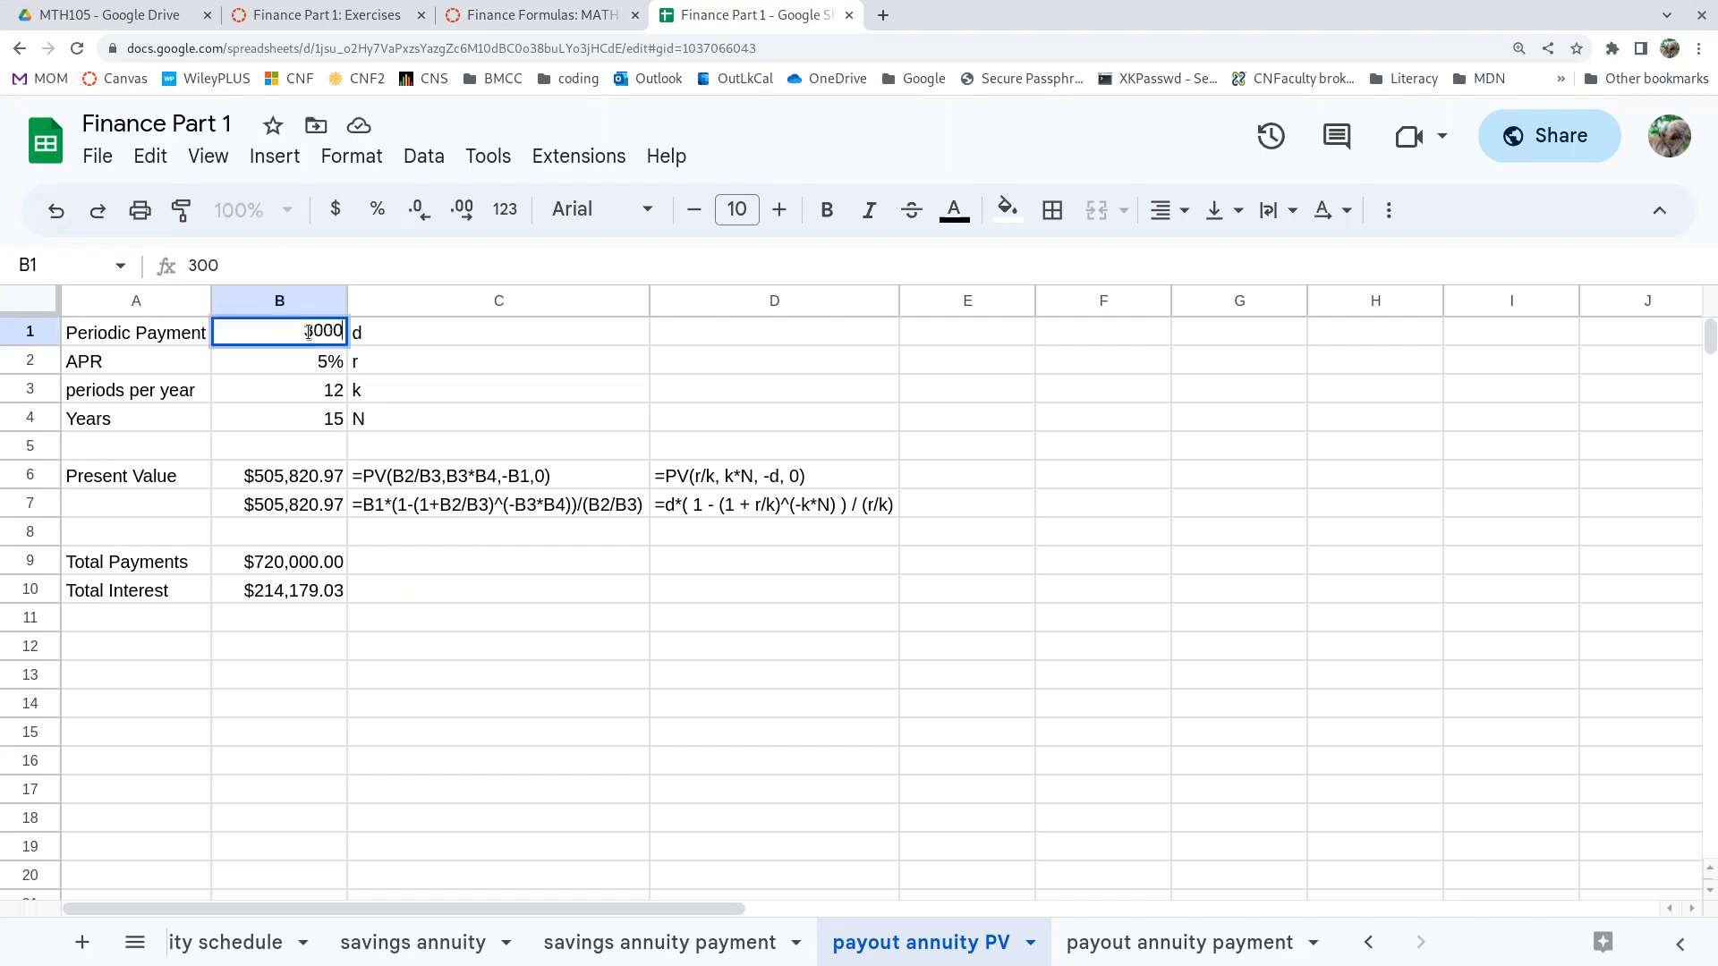
key(Return)
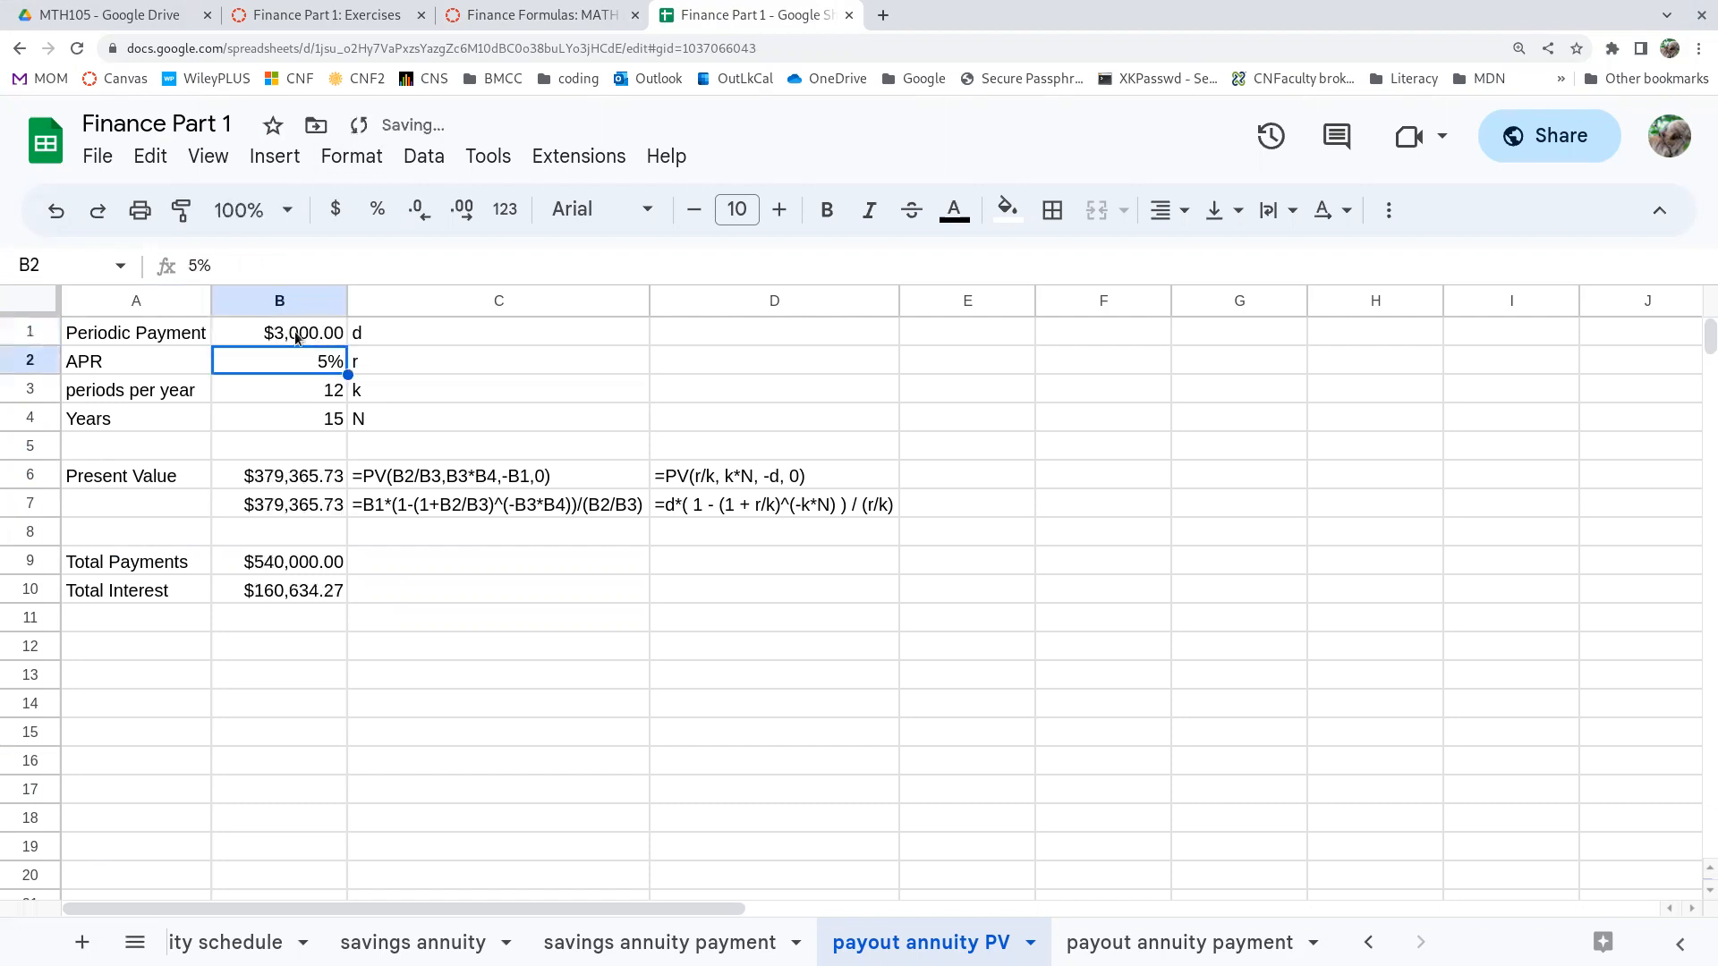
Check the APR and periods-per-year inputs and set the Years value in B4 to 10.
click(136, 369)
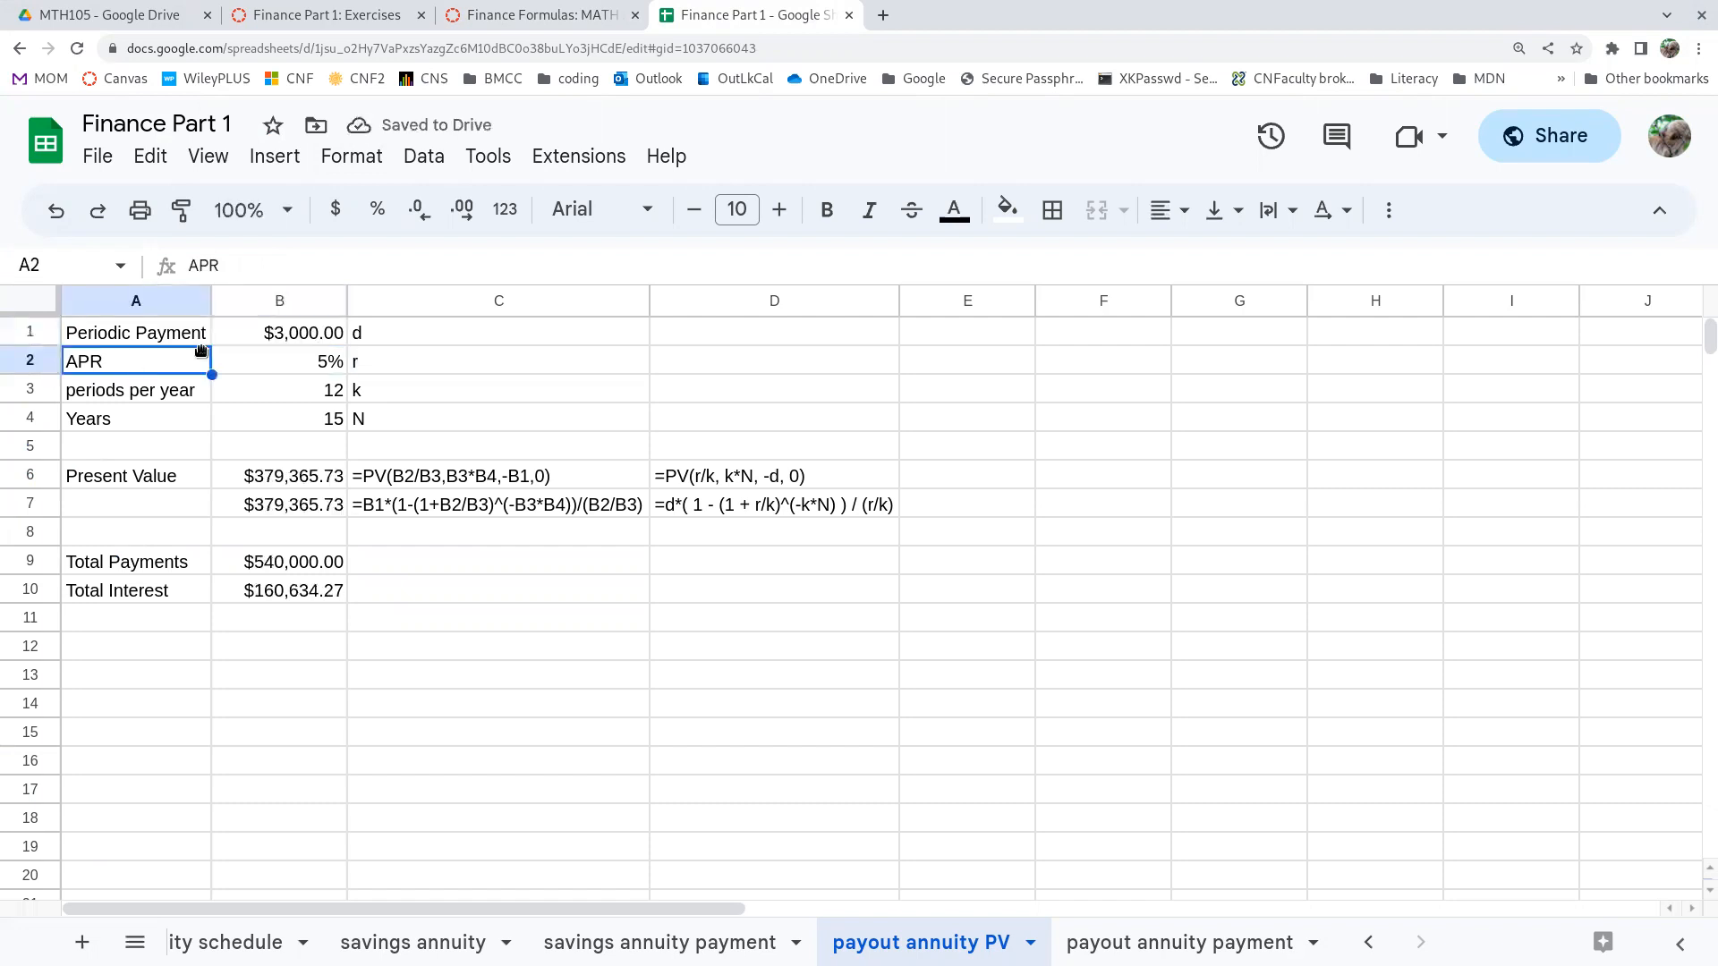
click(326, 362)
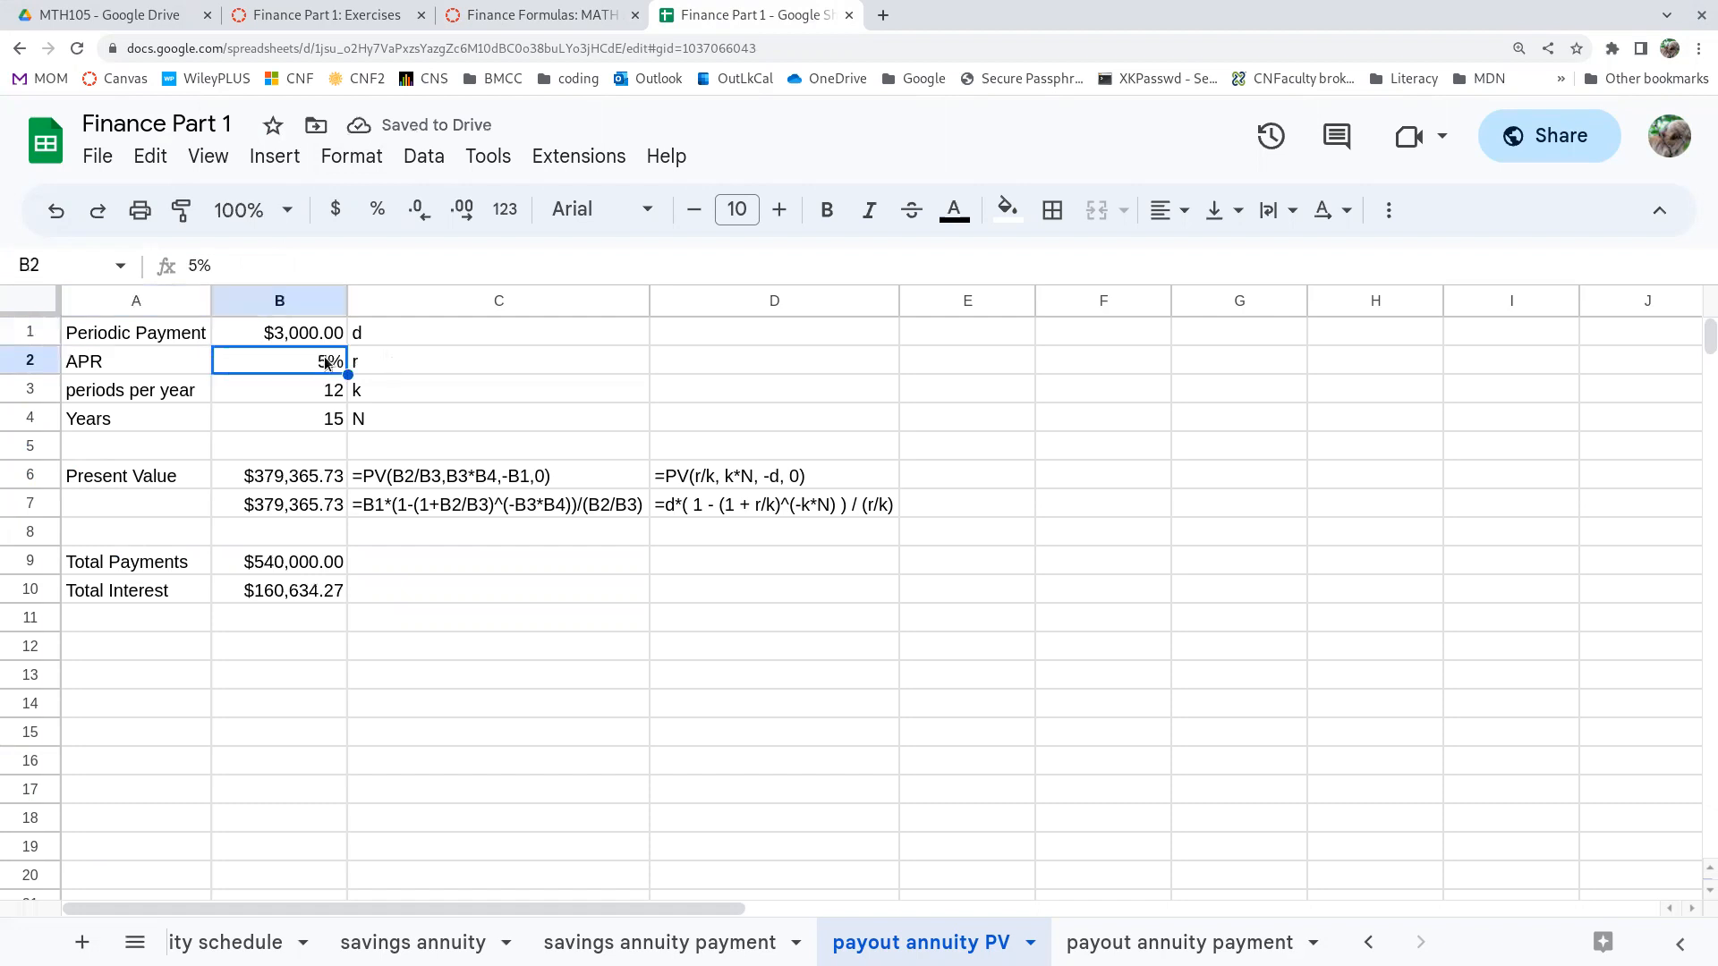
click(155, 394)
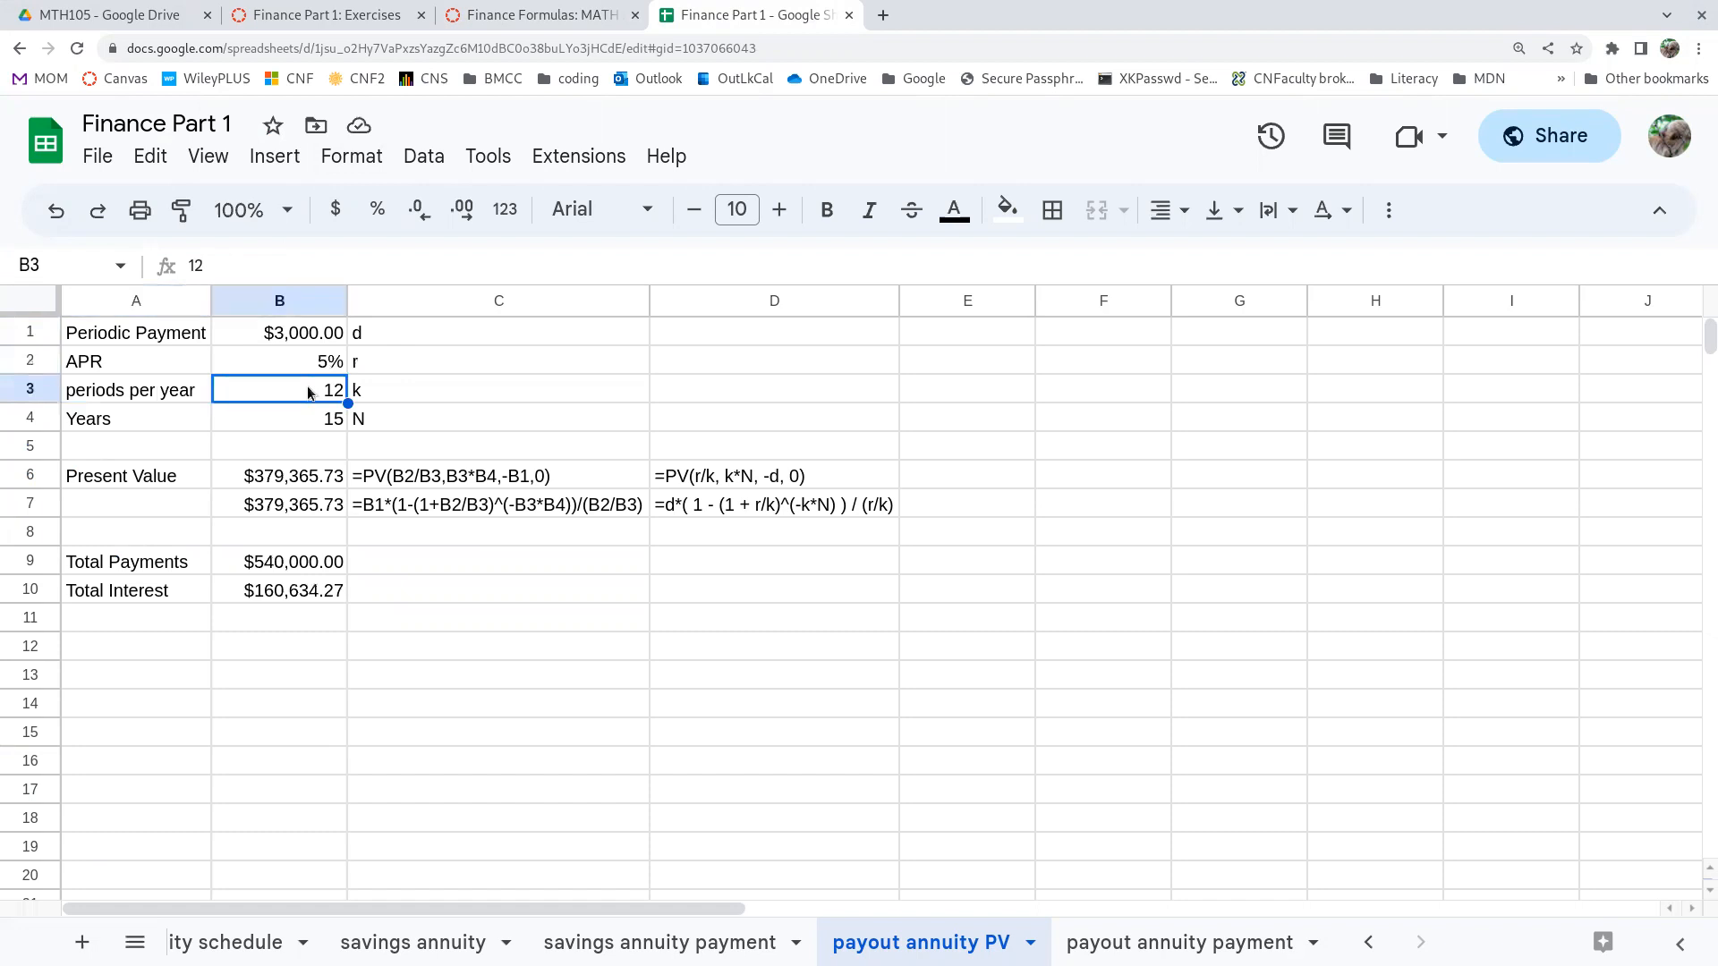
click(165, 415)
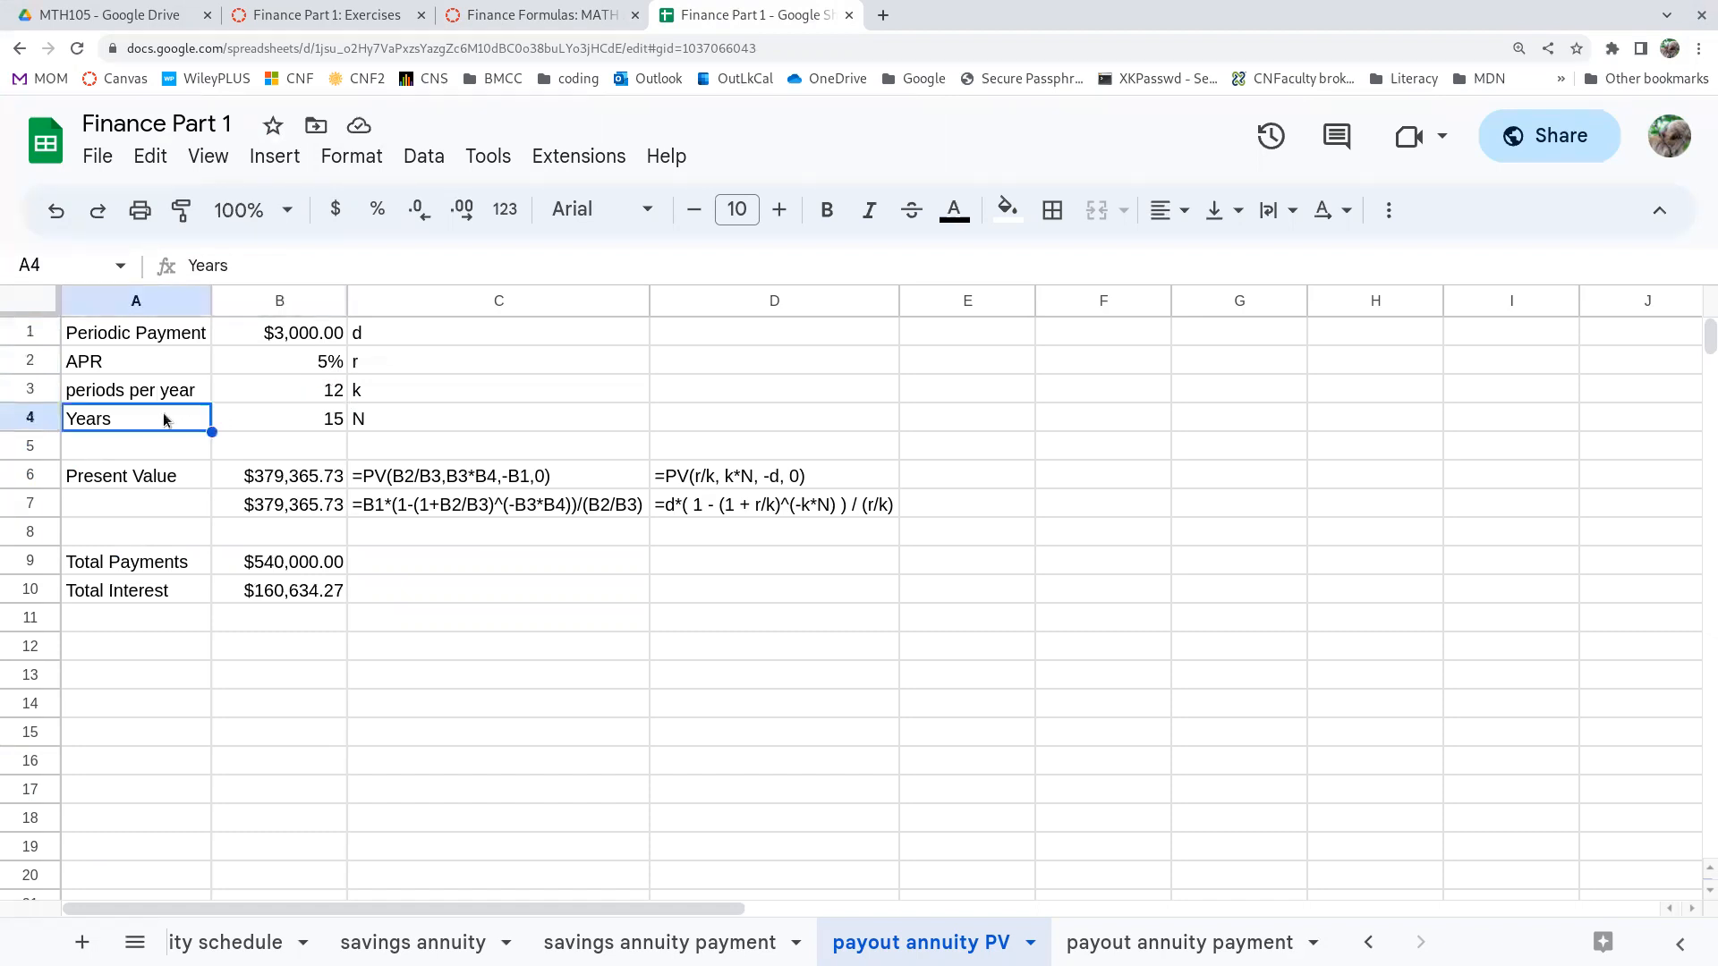
click(315, 424)
text(10)
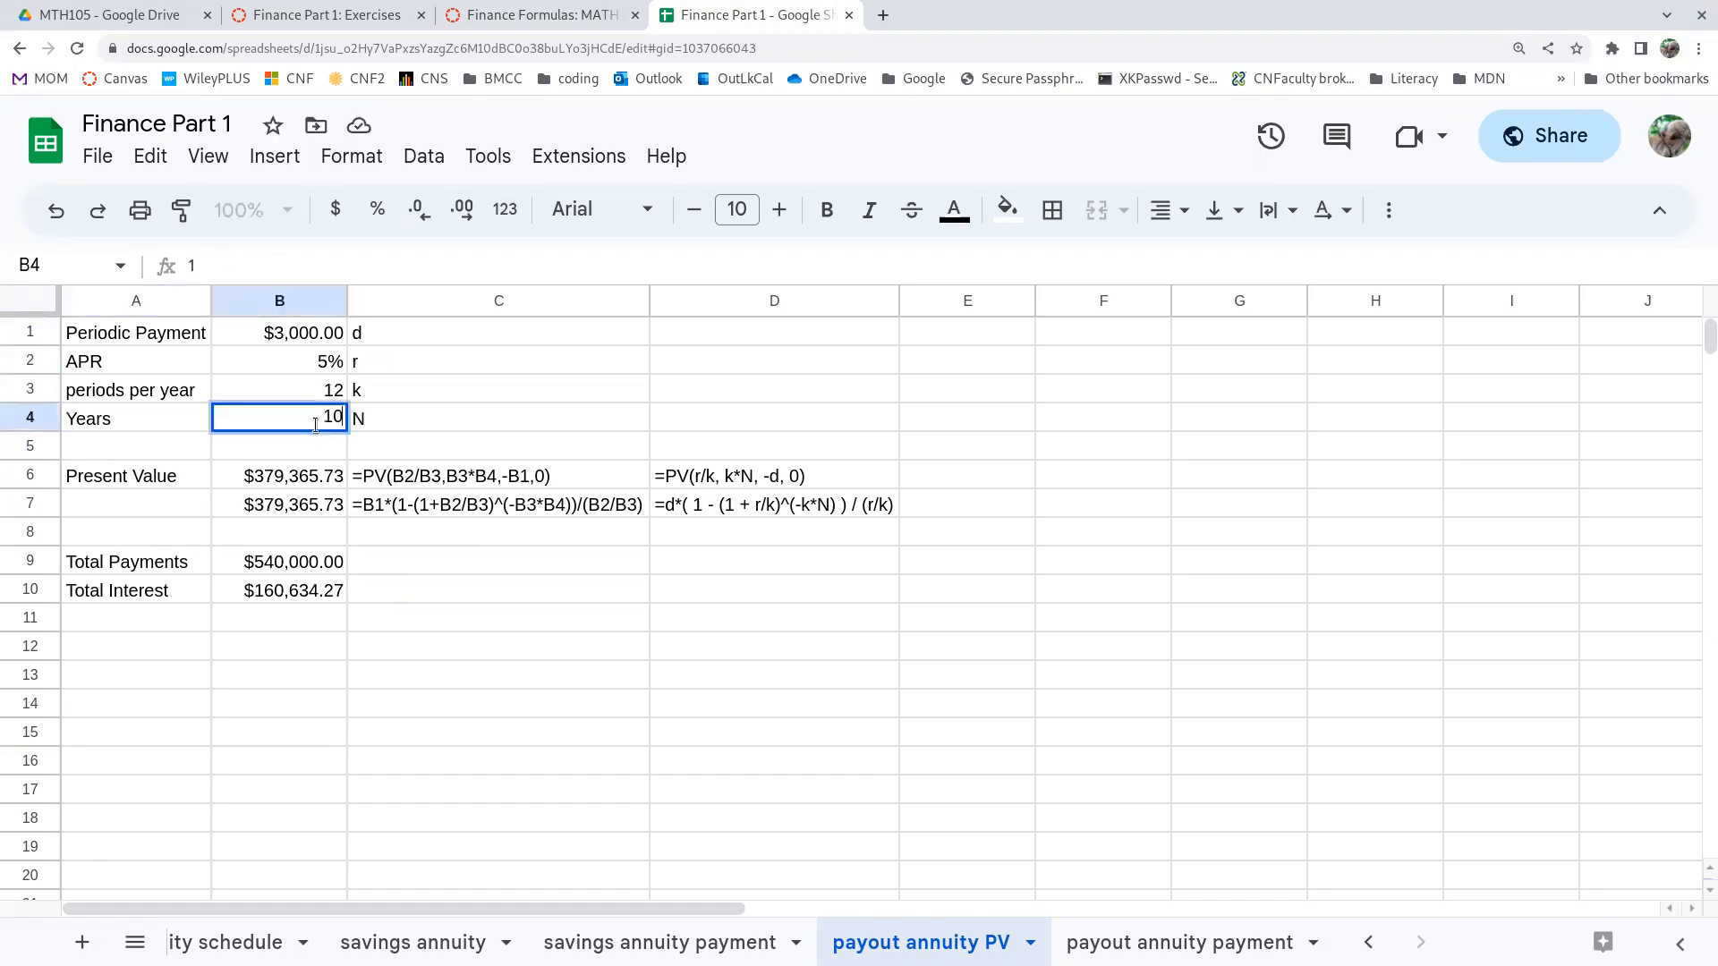
key(Return)
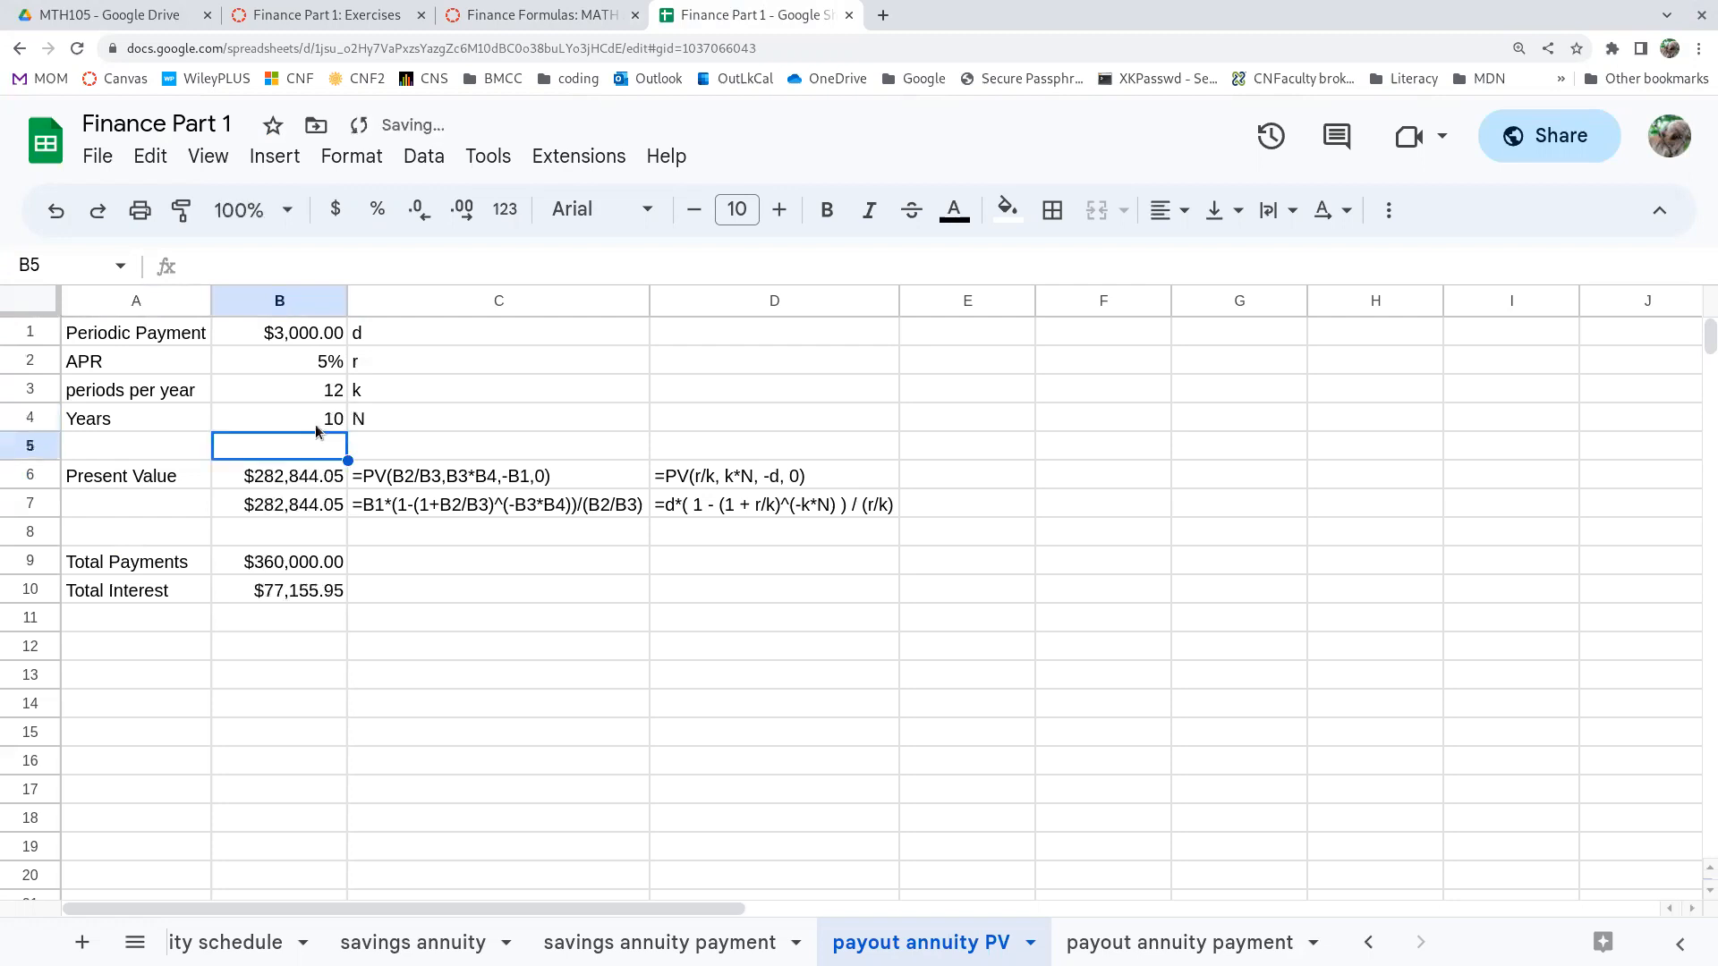
Inspect the two present value formulas in cells B6 and B7.
double_click(305, 474)
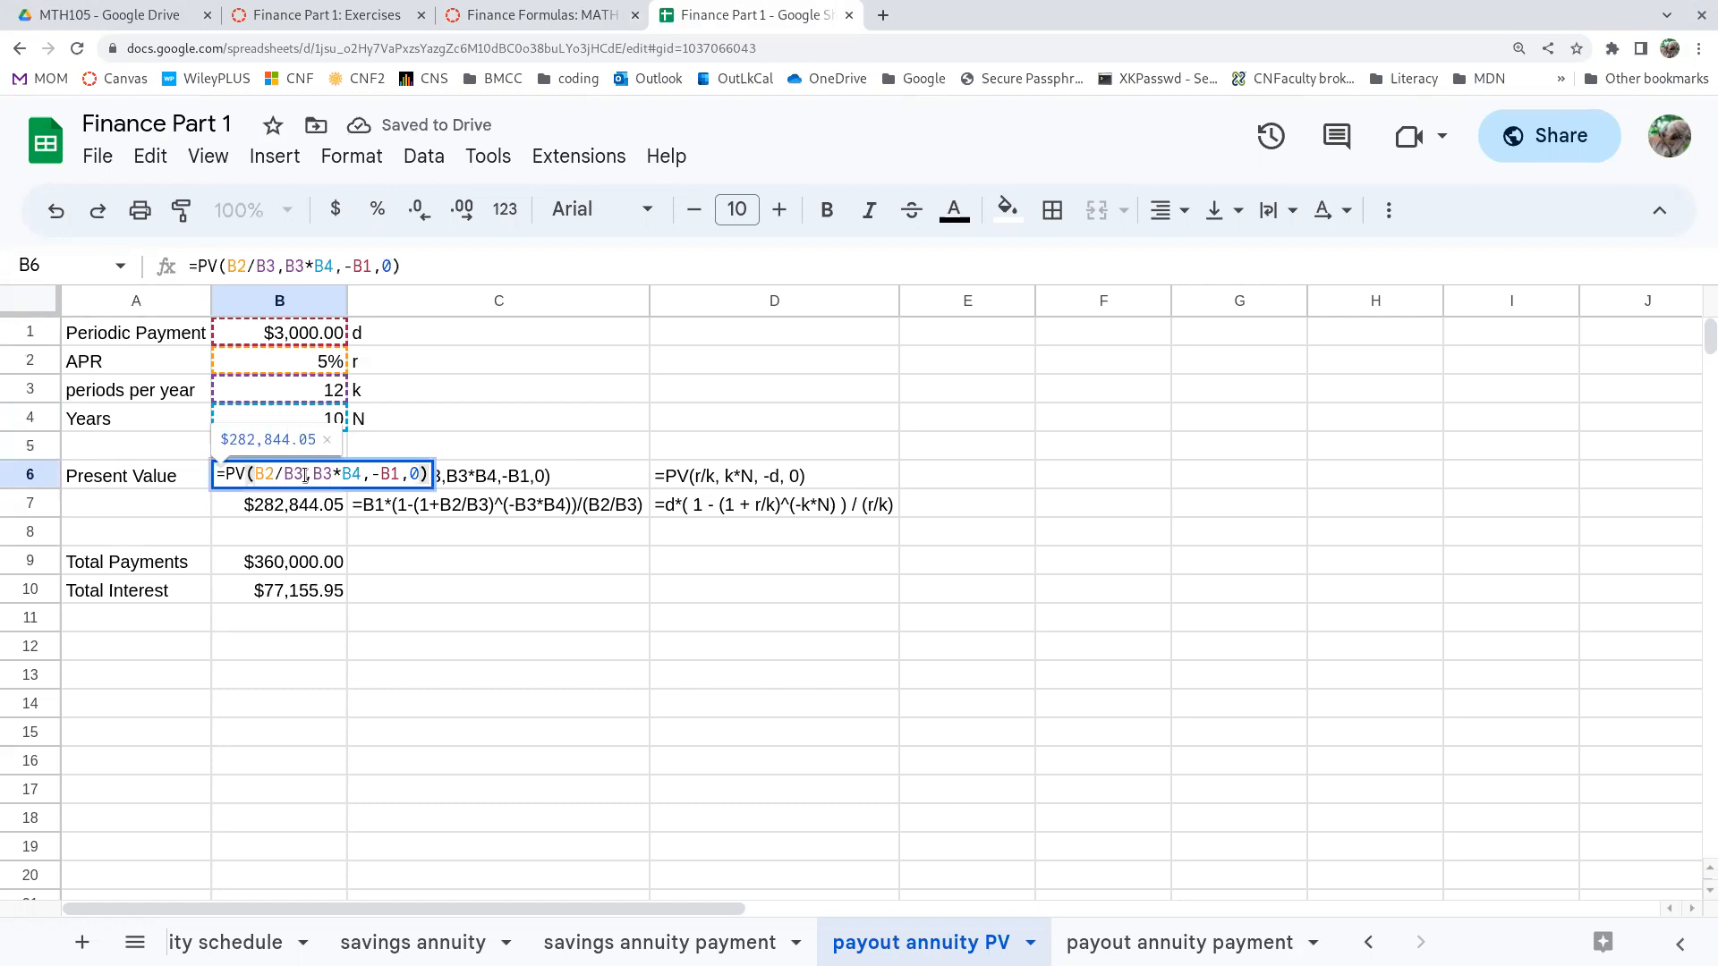
double_click(303, 505)
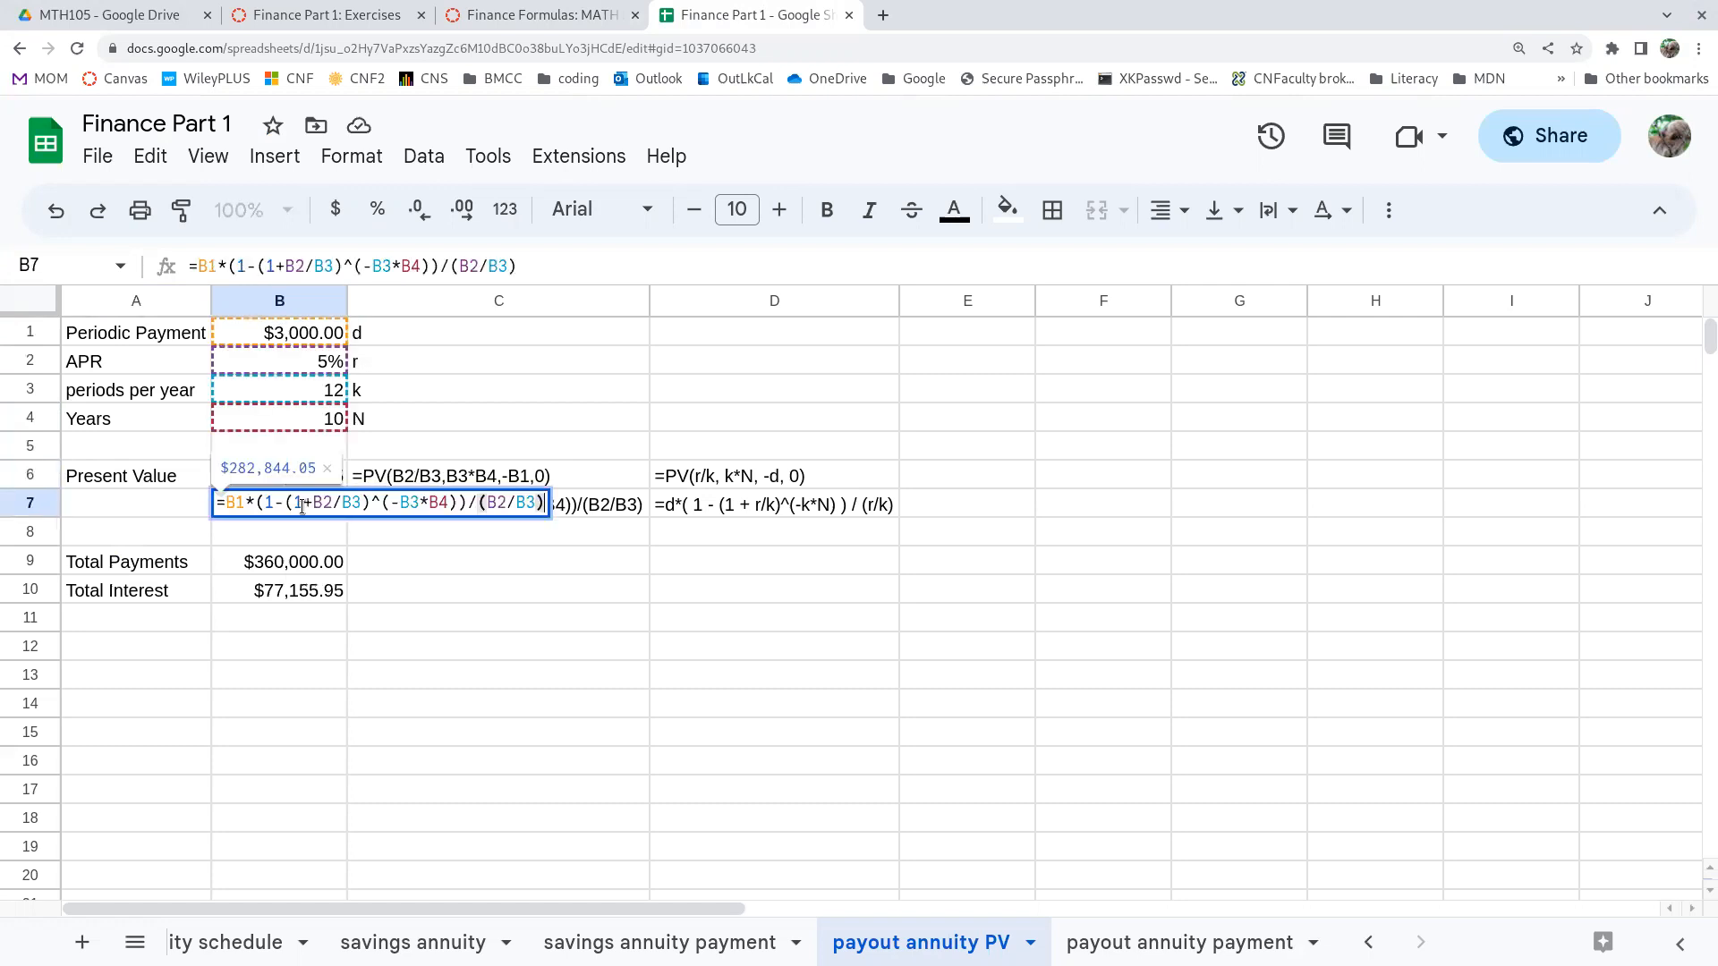
key(Return)
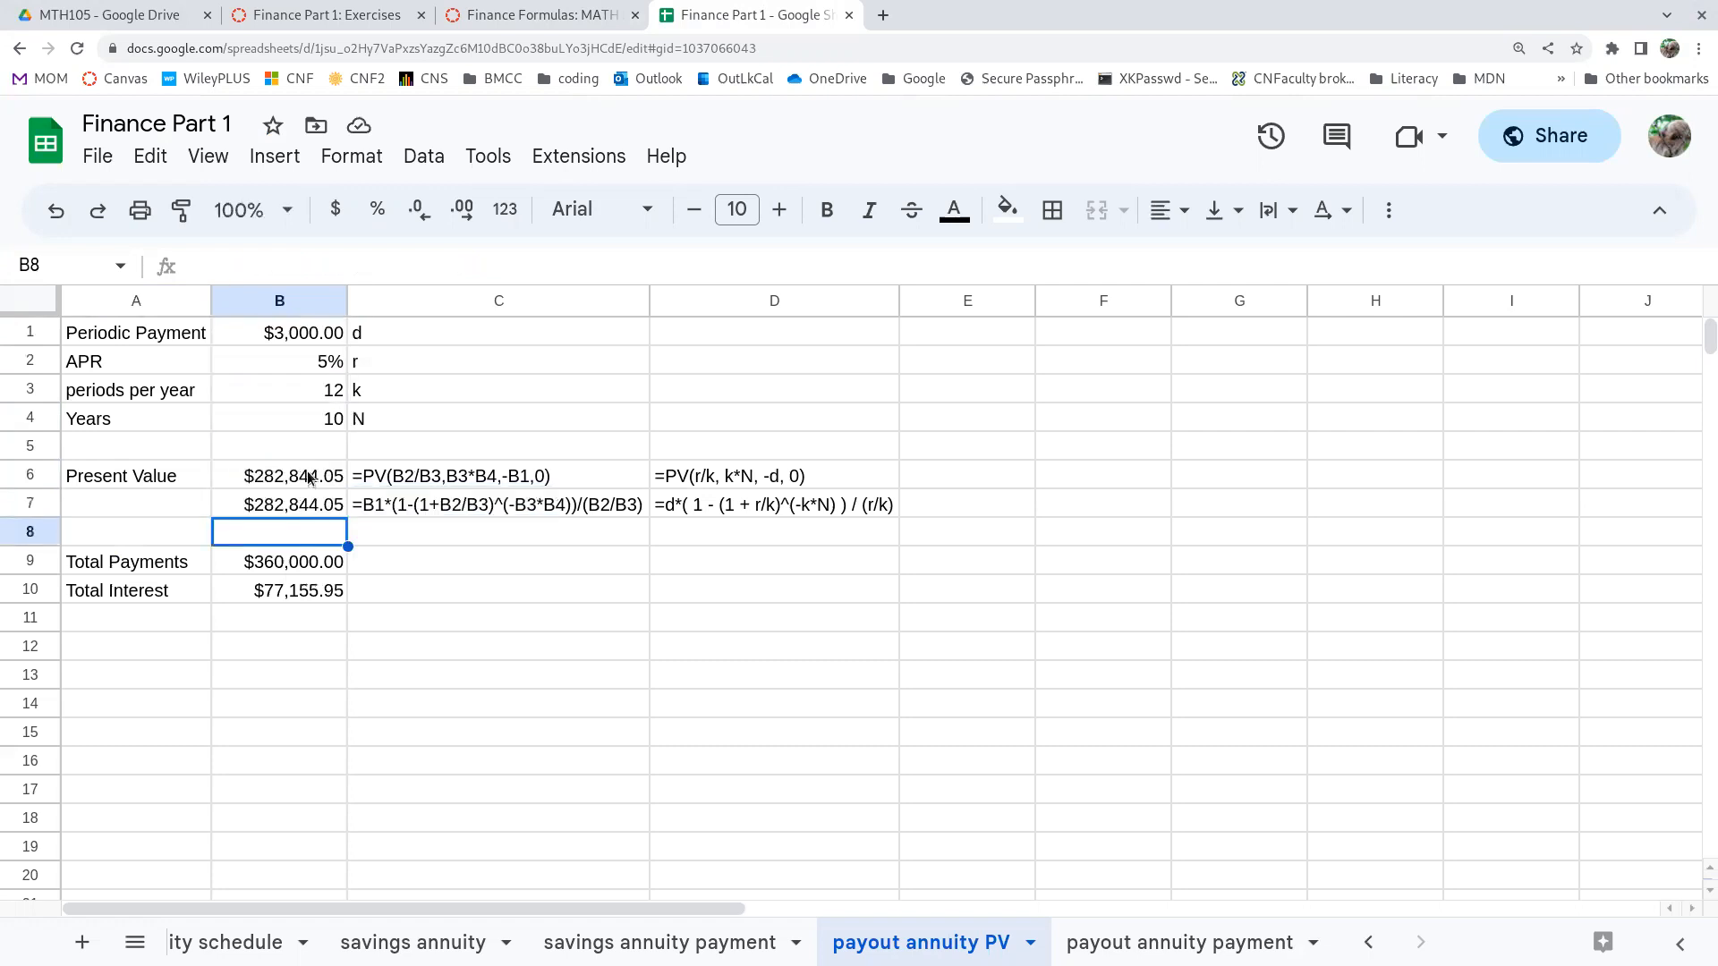
Clear the Present Value cell B6 and start a new PV formula there with B2/B3 as the rate.
click(308, 477)
key(Delete)
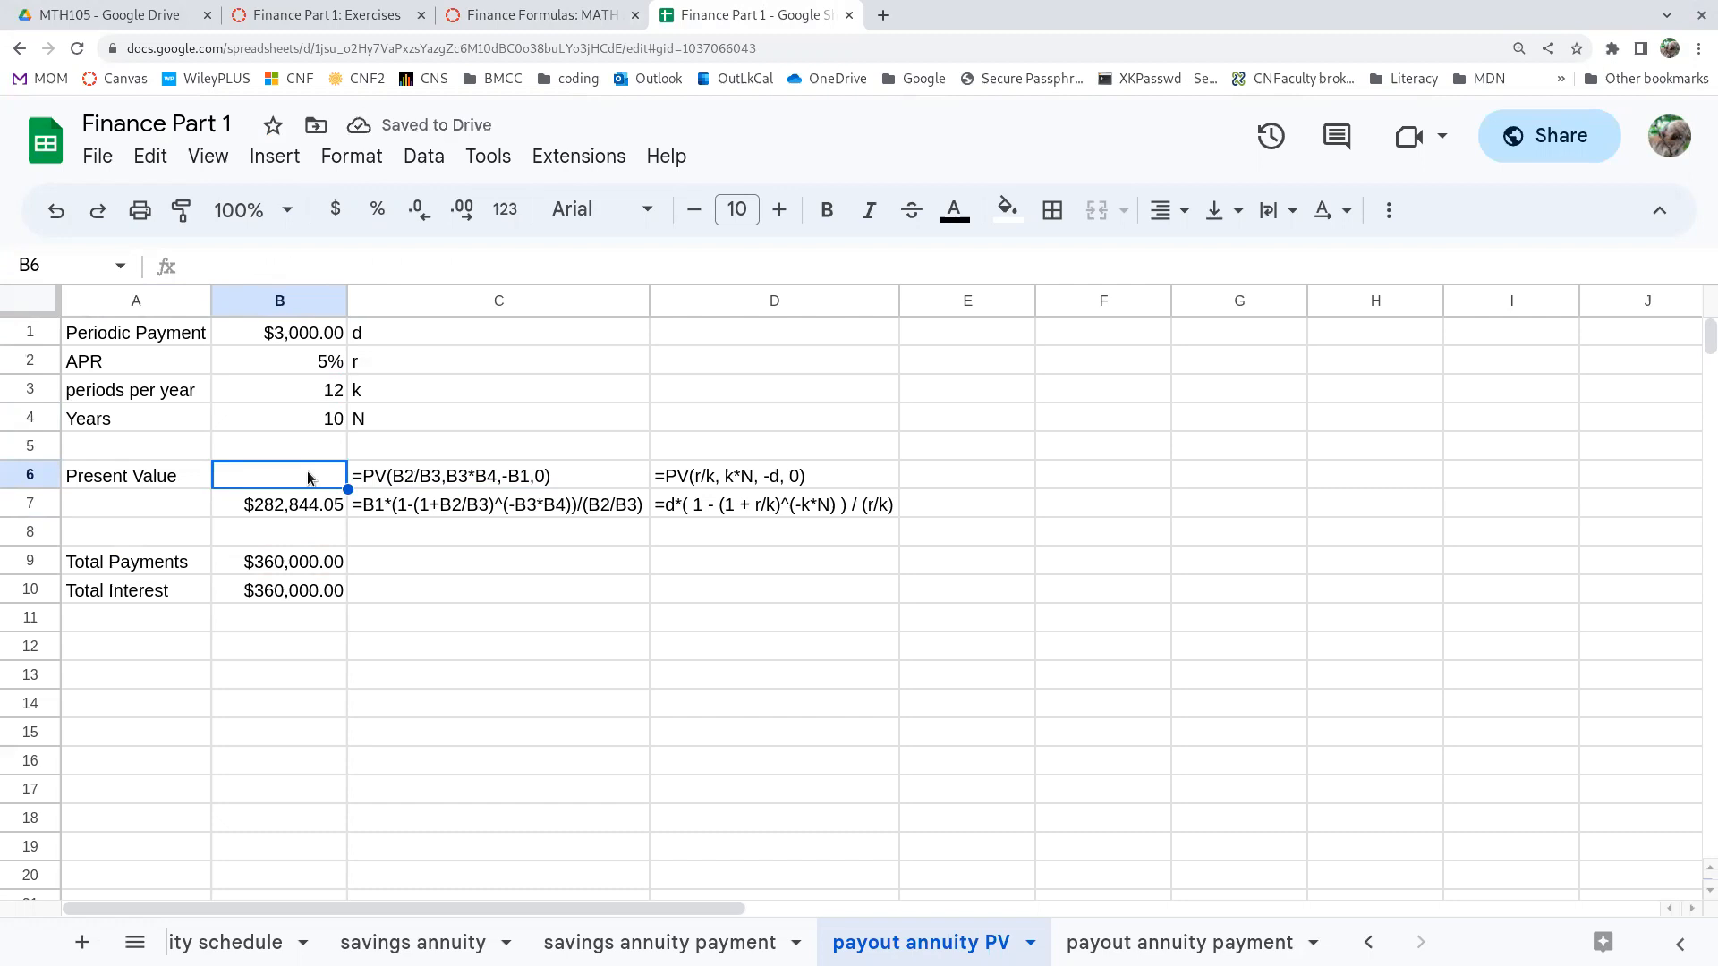
text(=)
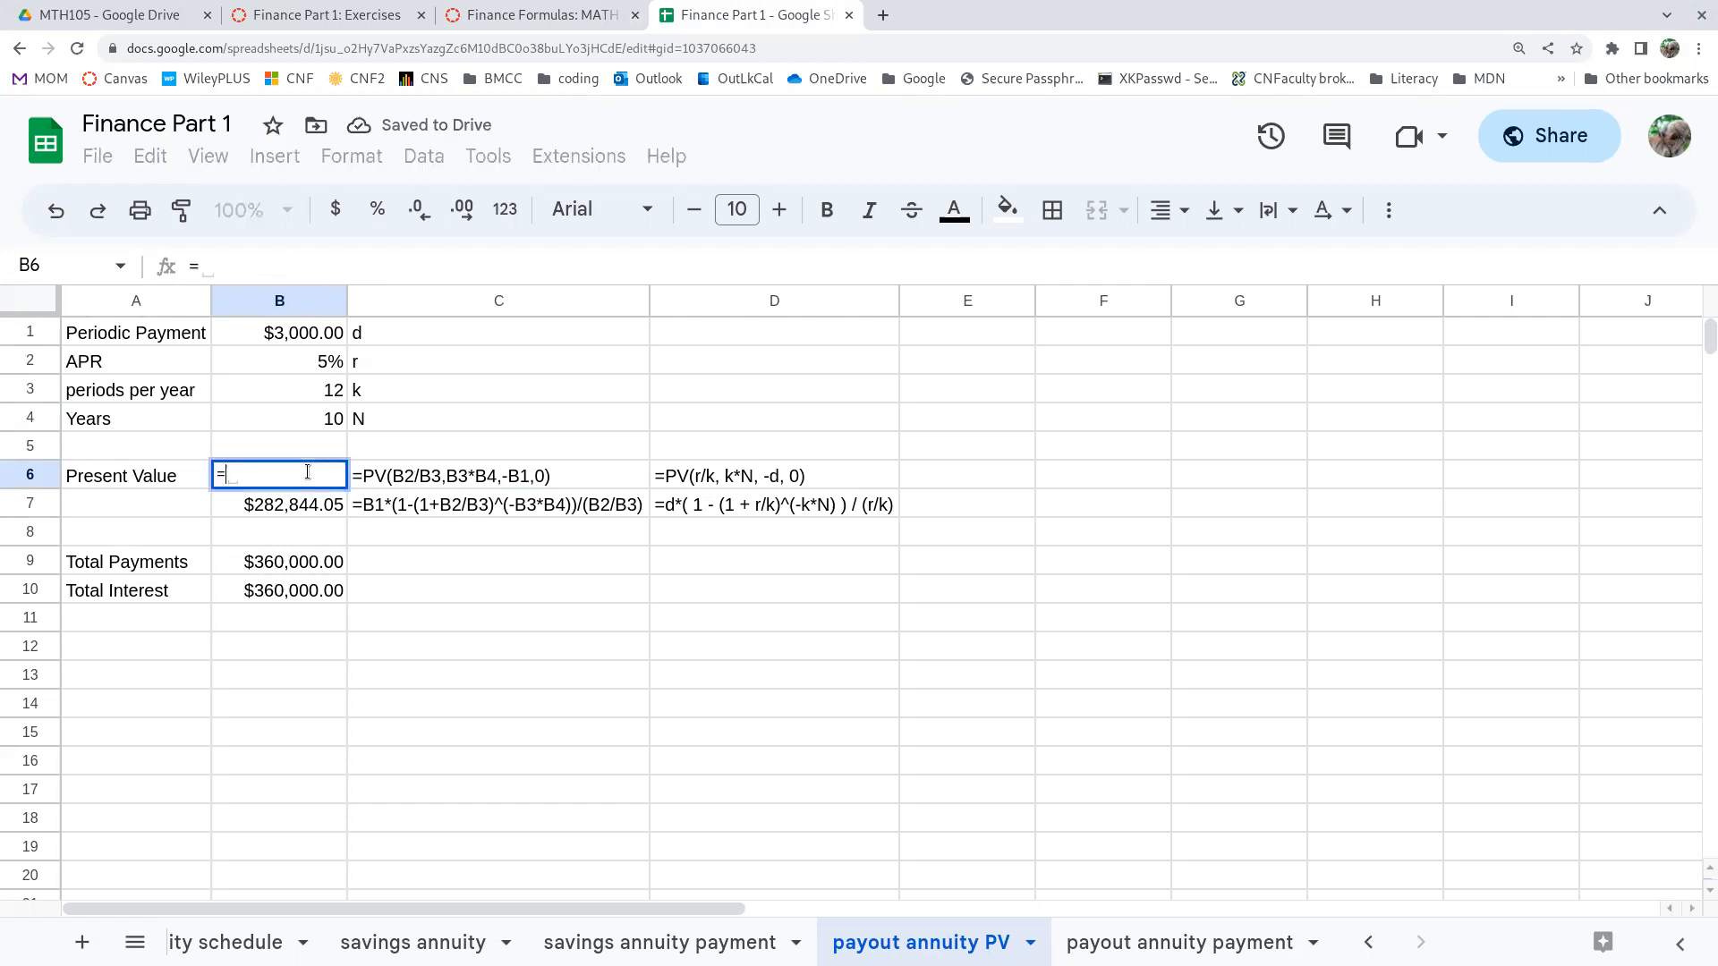
text(pv)
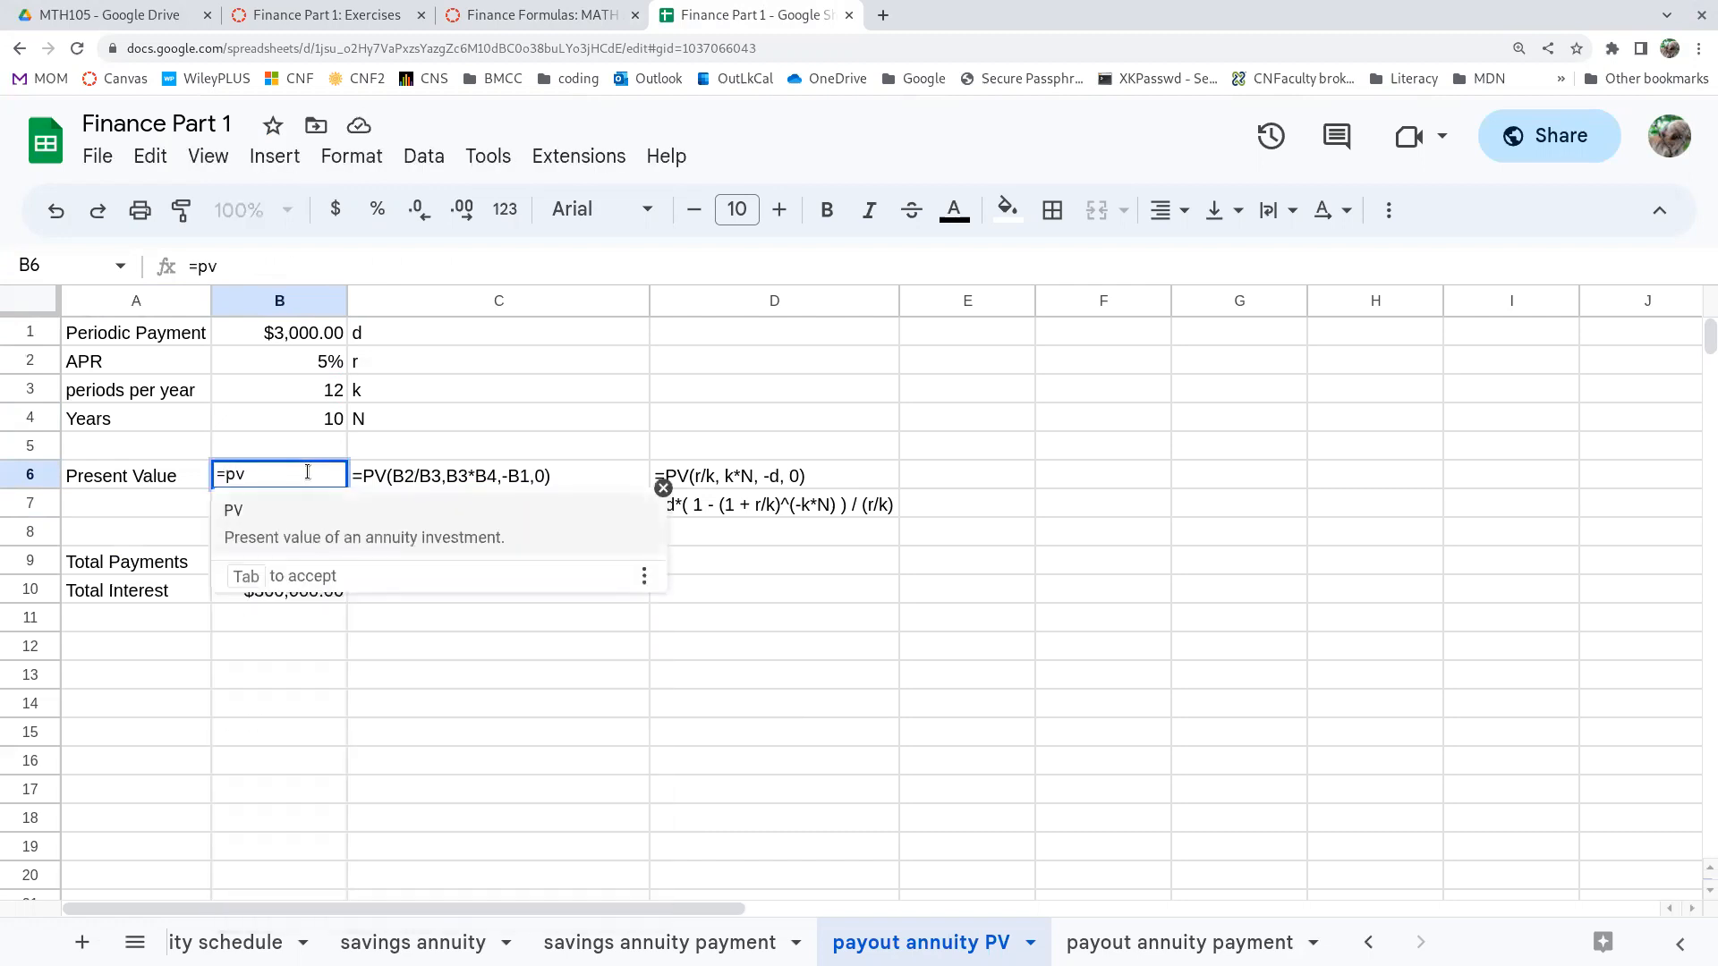
click(294, 542)
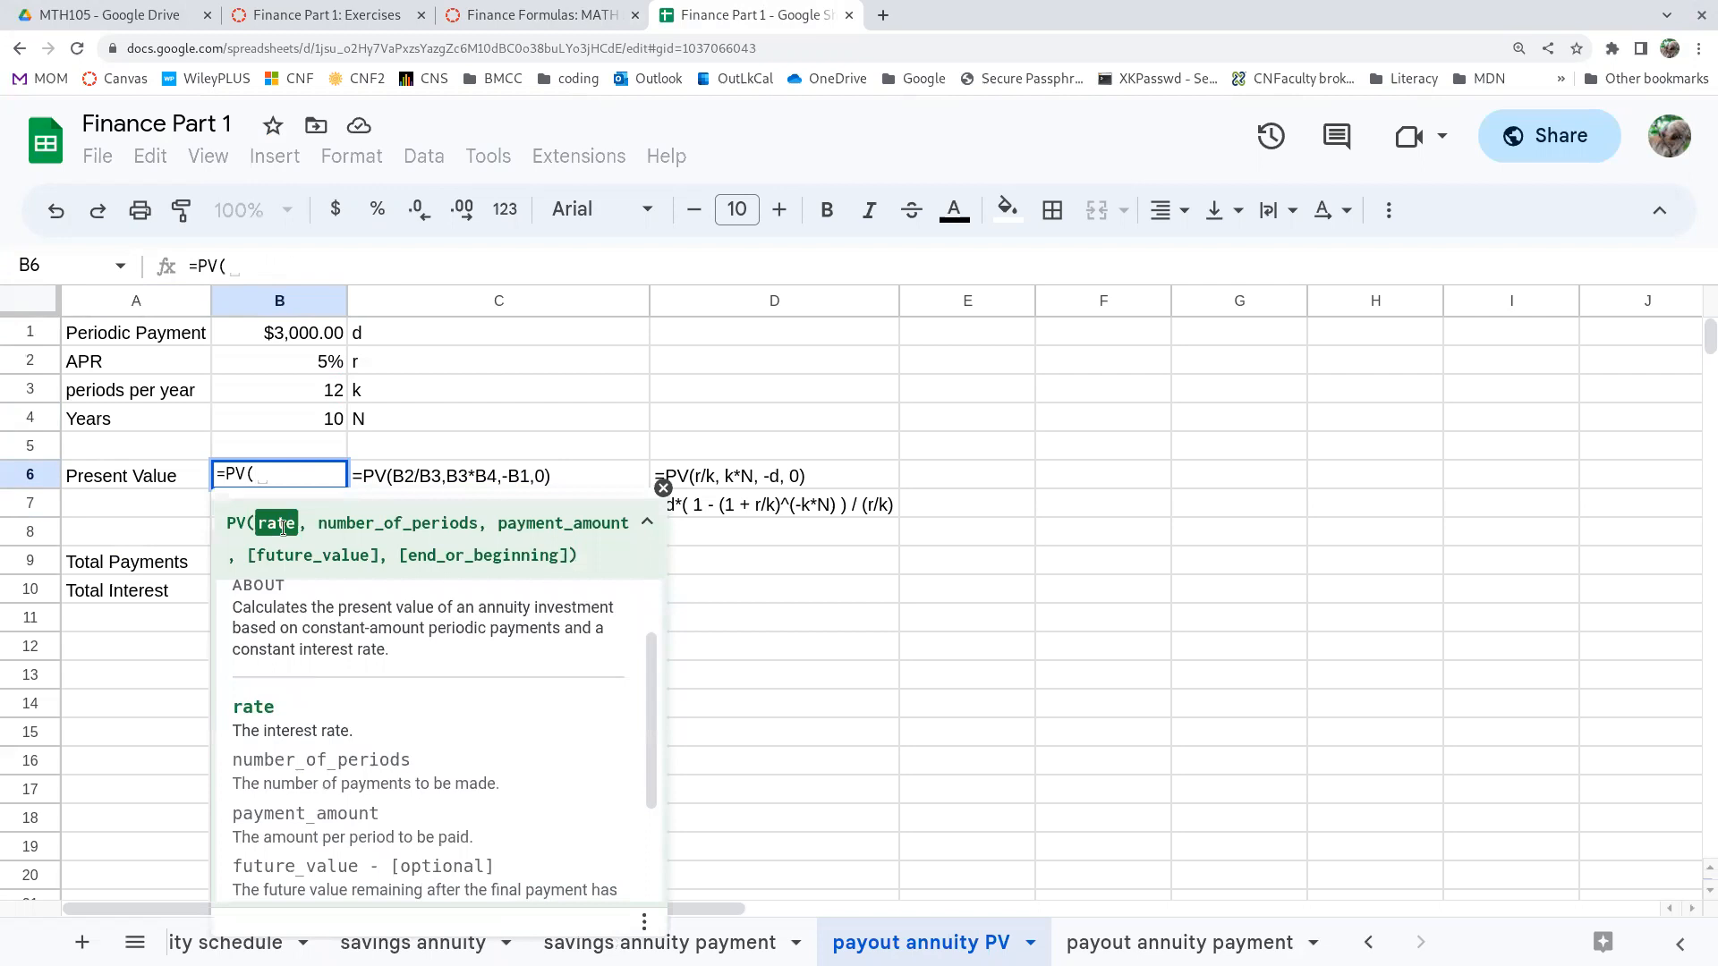
click(322, 362)
text(/)
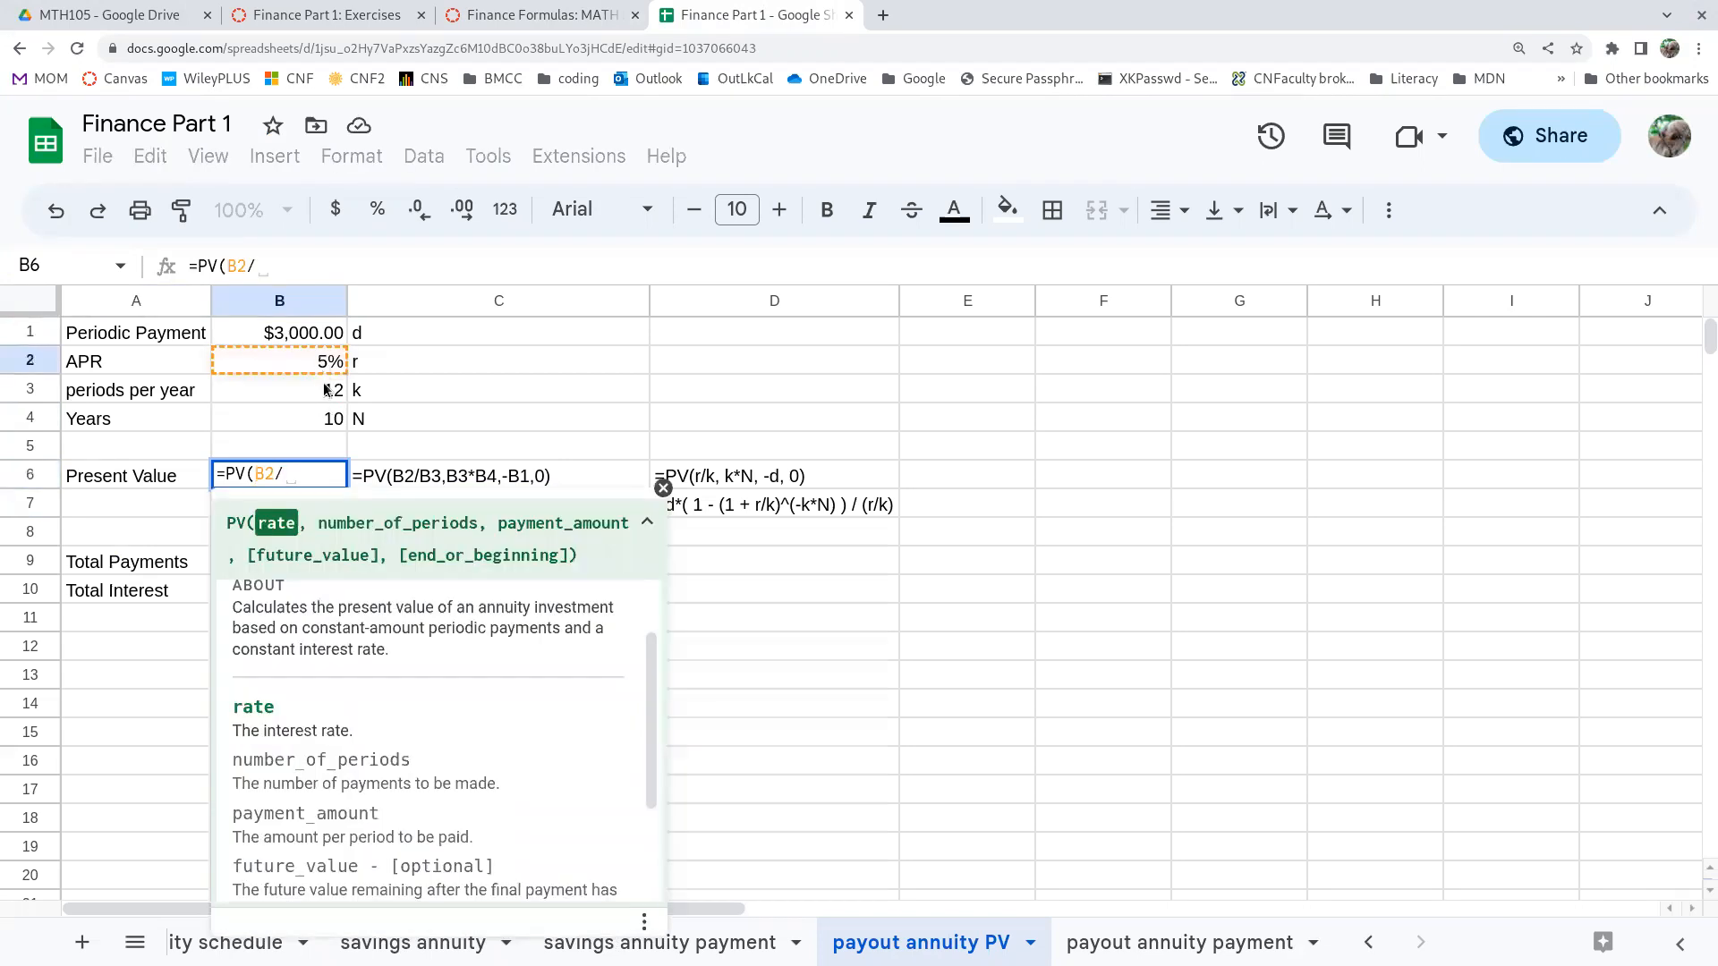
click(326, 395)
text(,)
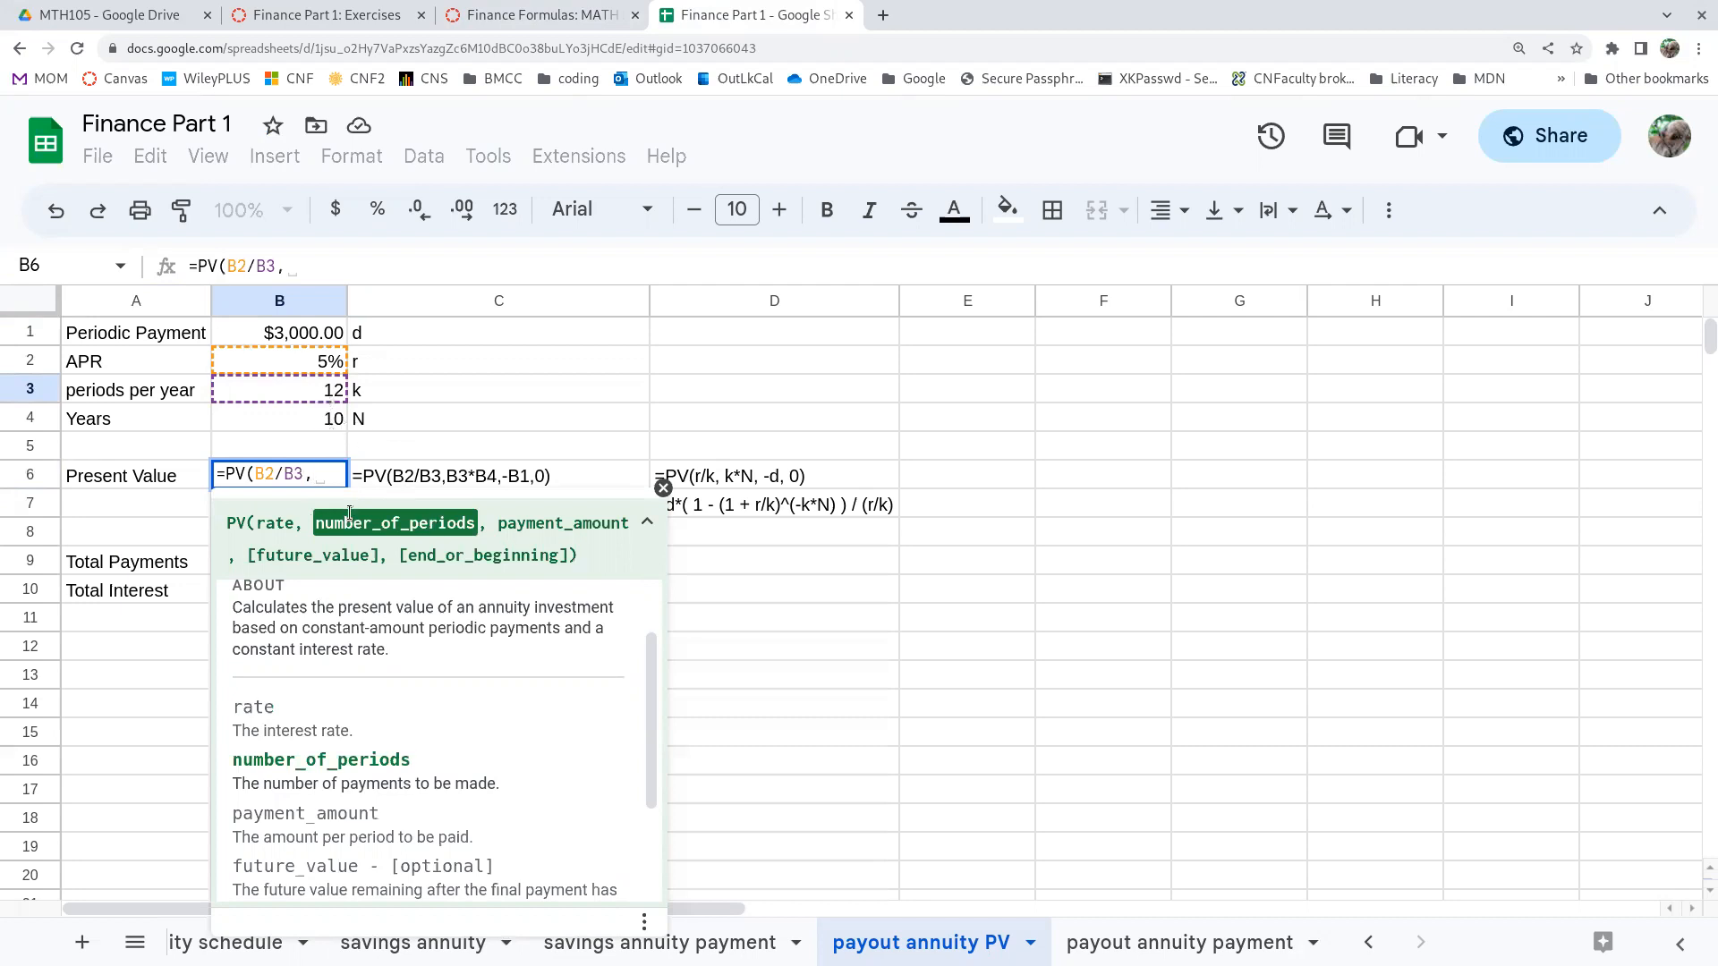
Complete the PV formula in B6 with B3*B4 as the number of periods and -B1 as the payment amount.
click(314, 402)
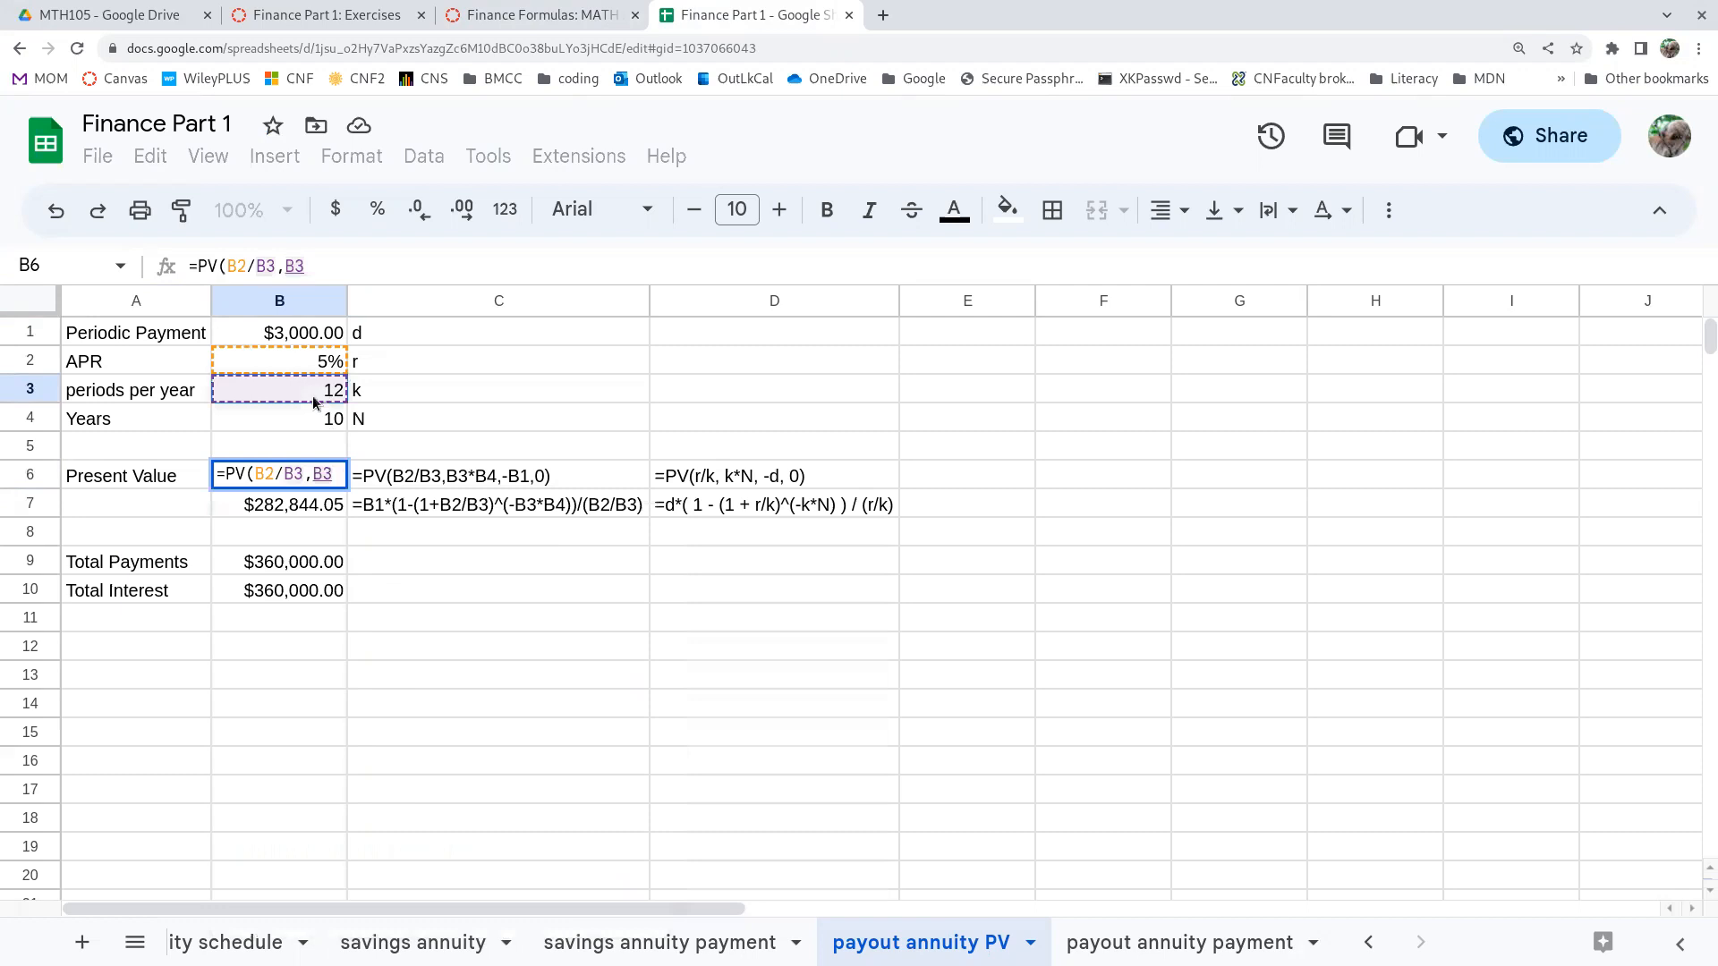
text(*)
click(314, 421)
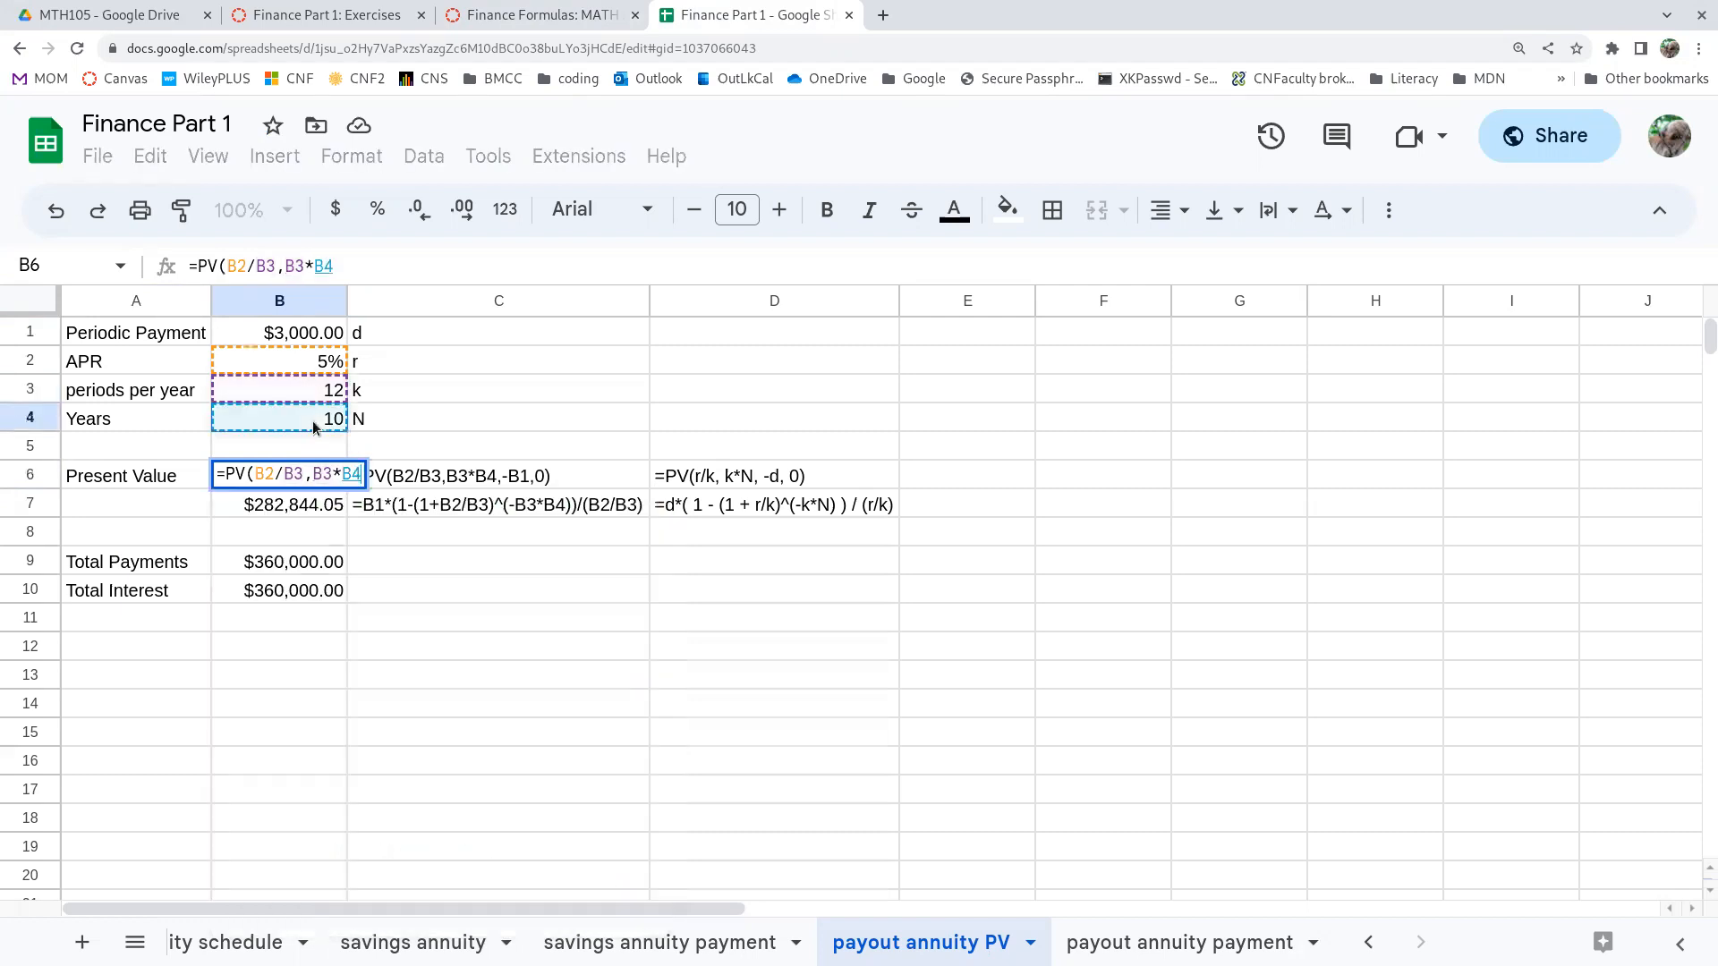
text(,)
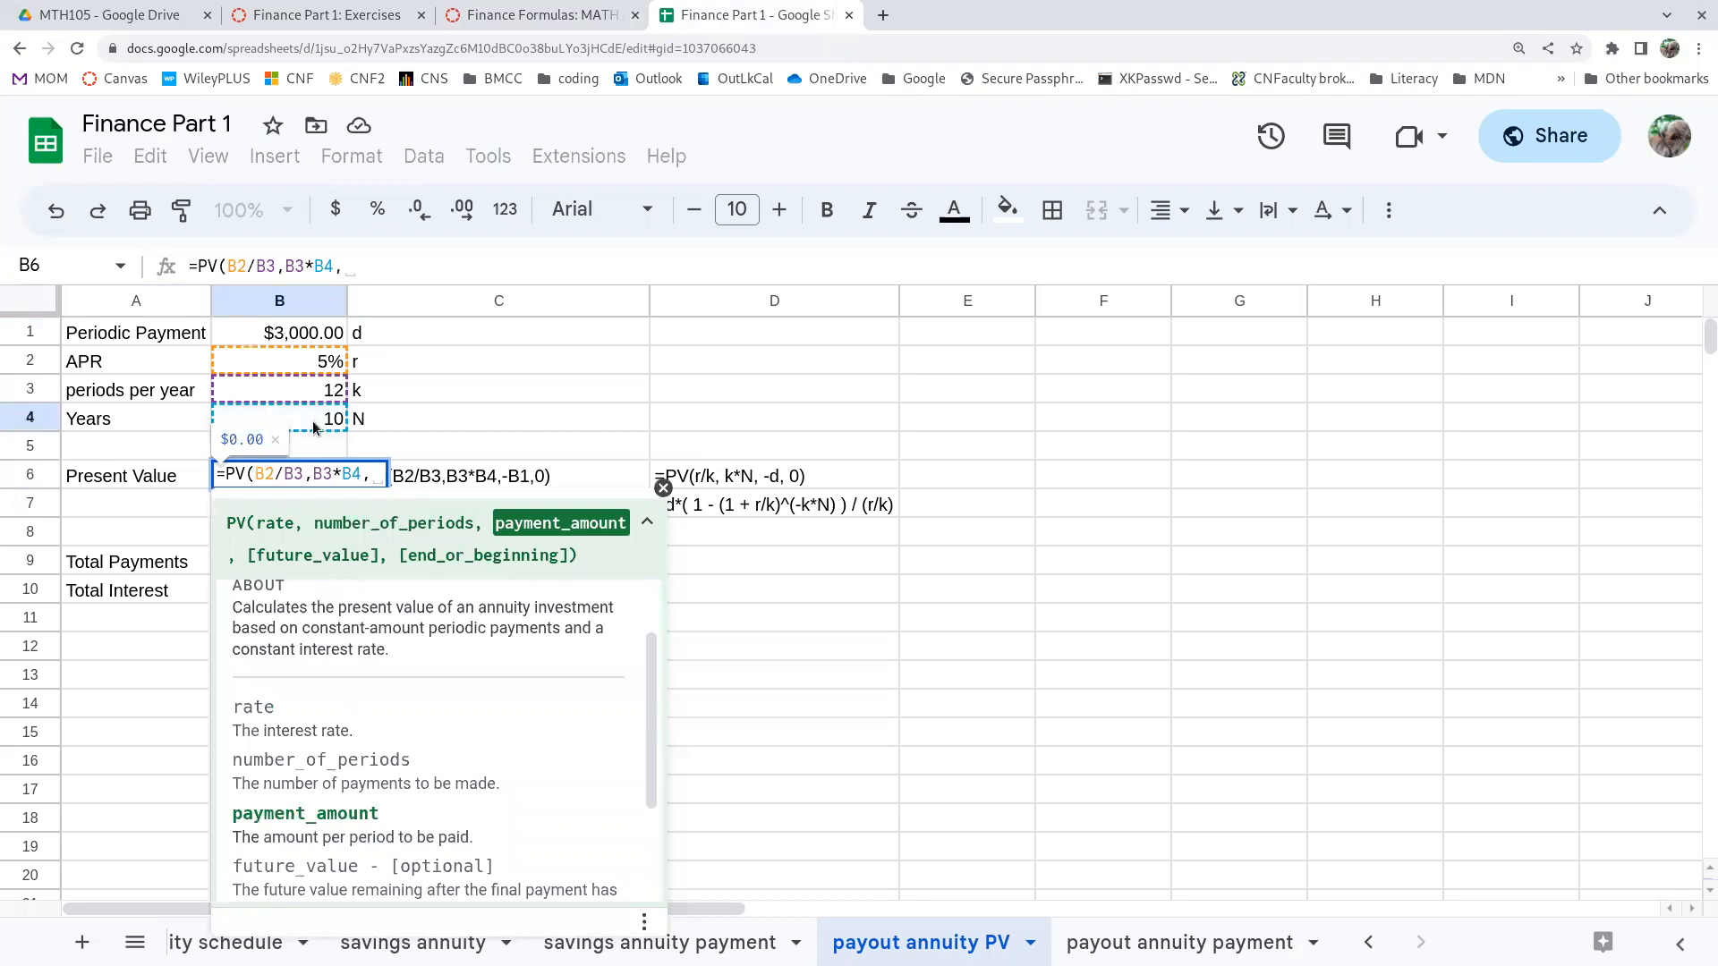
text(-)
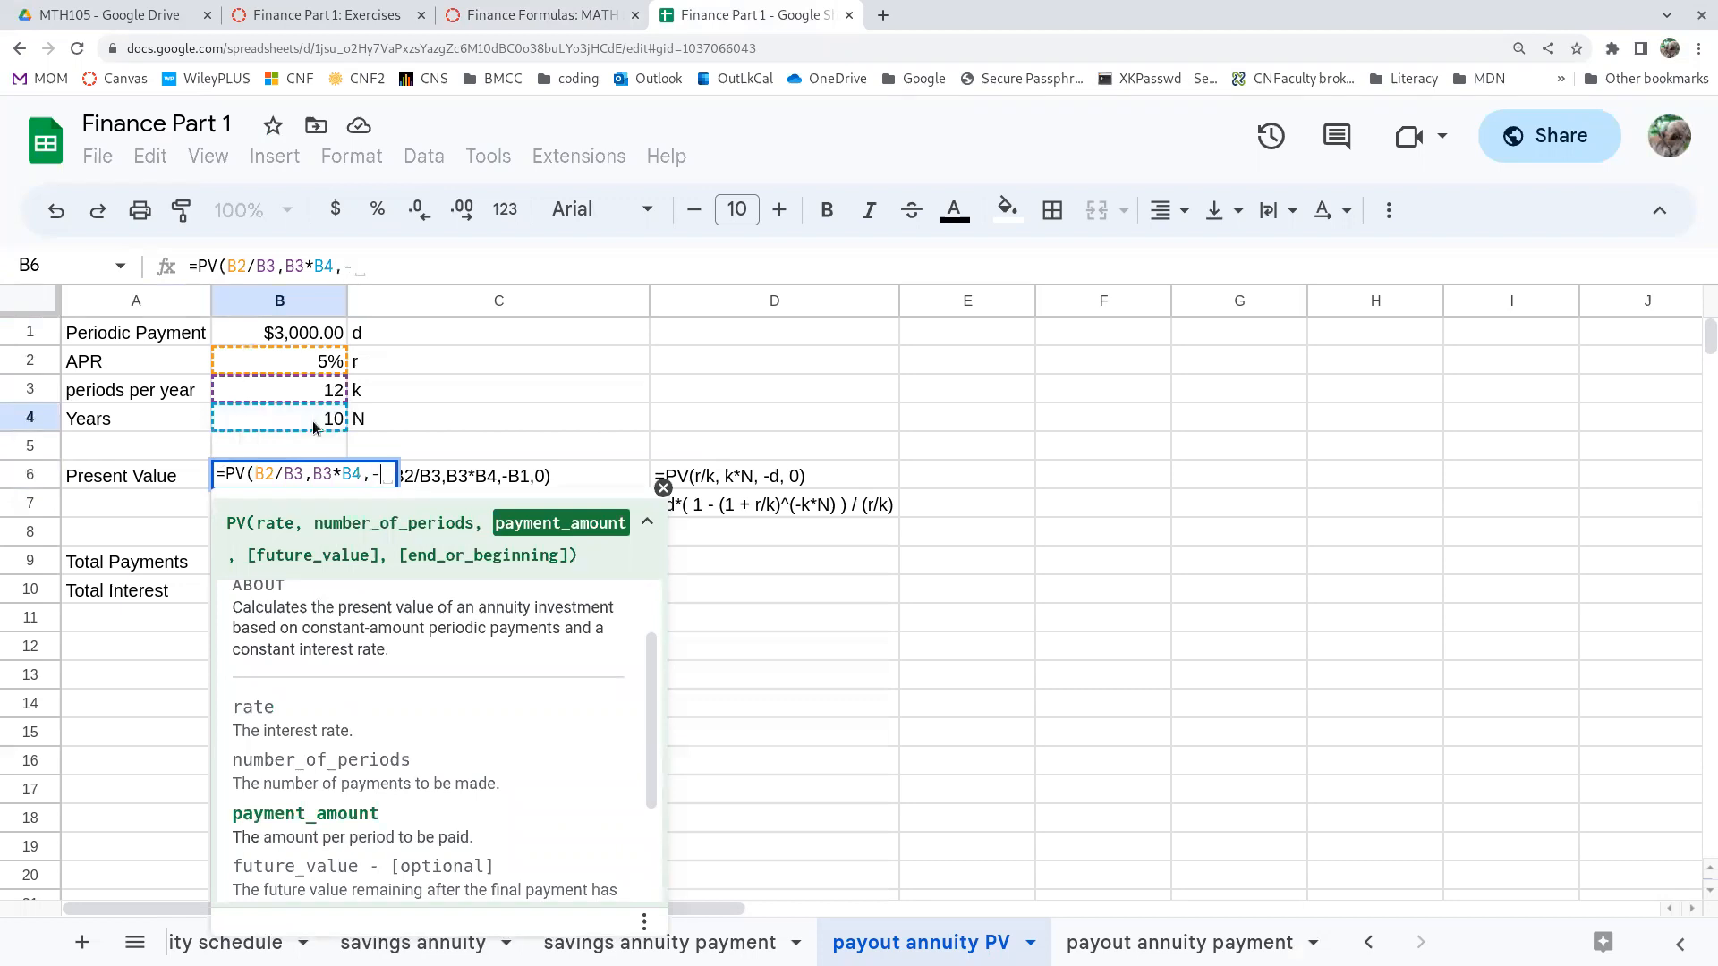
click(303, 336)
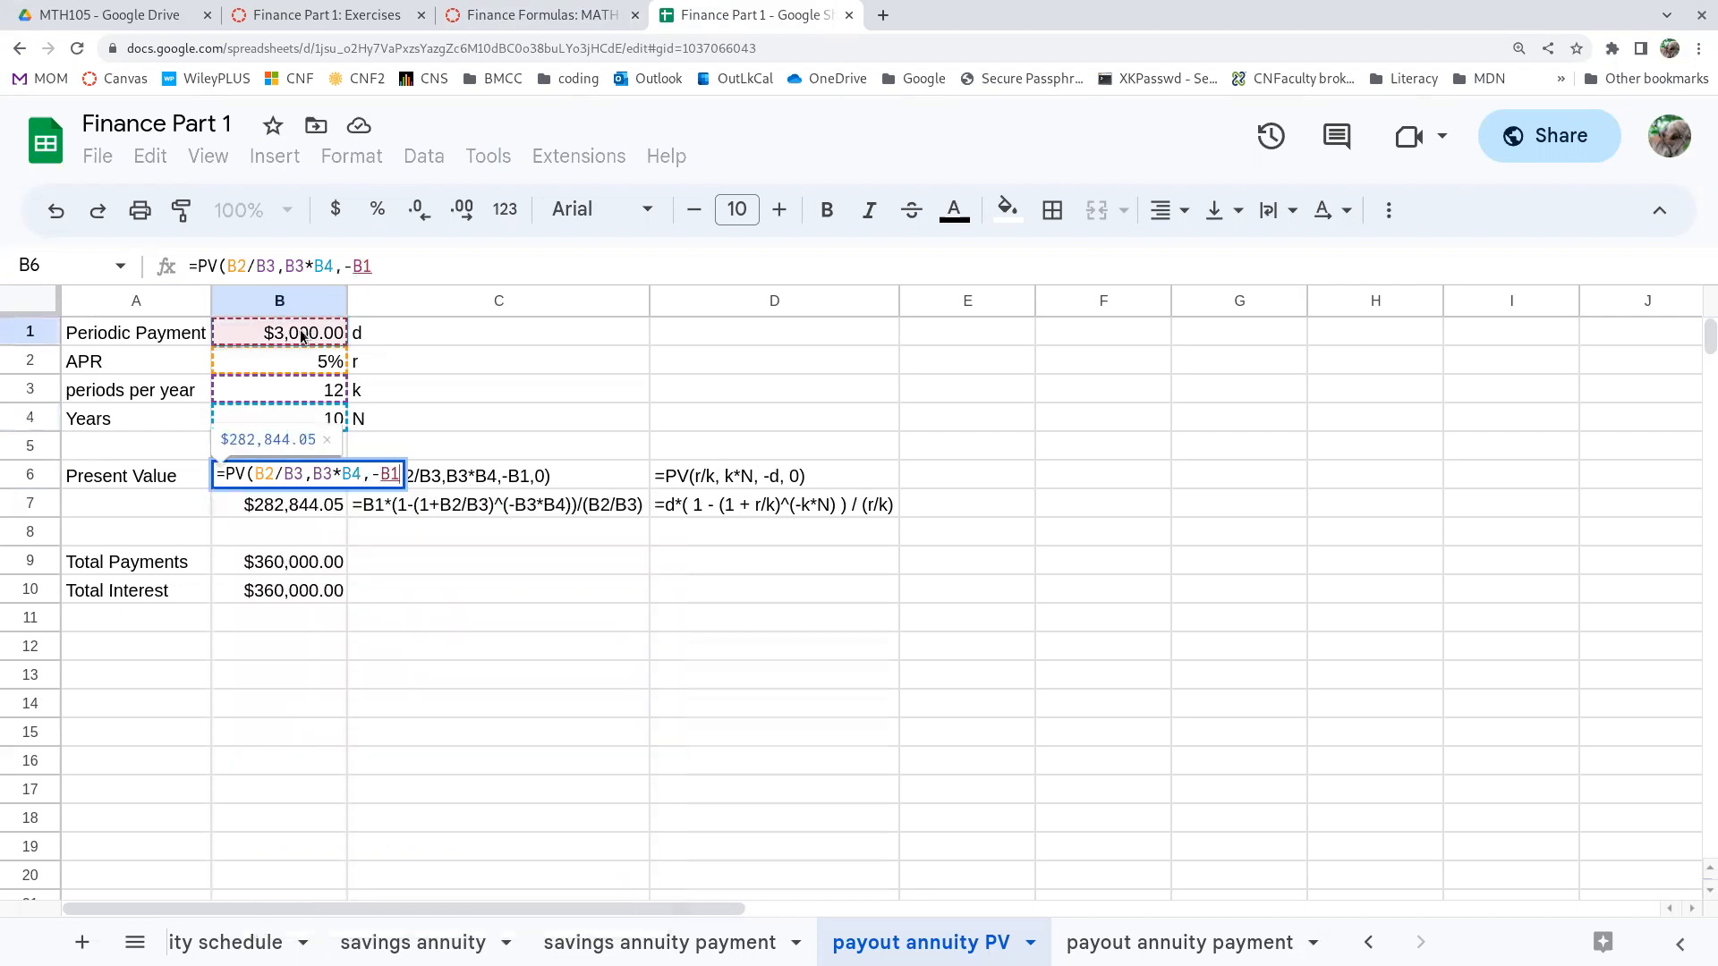
text(,)
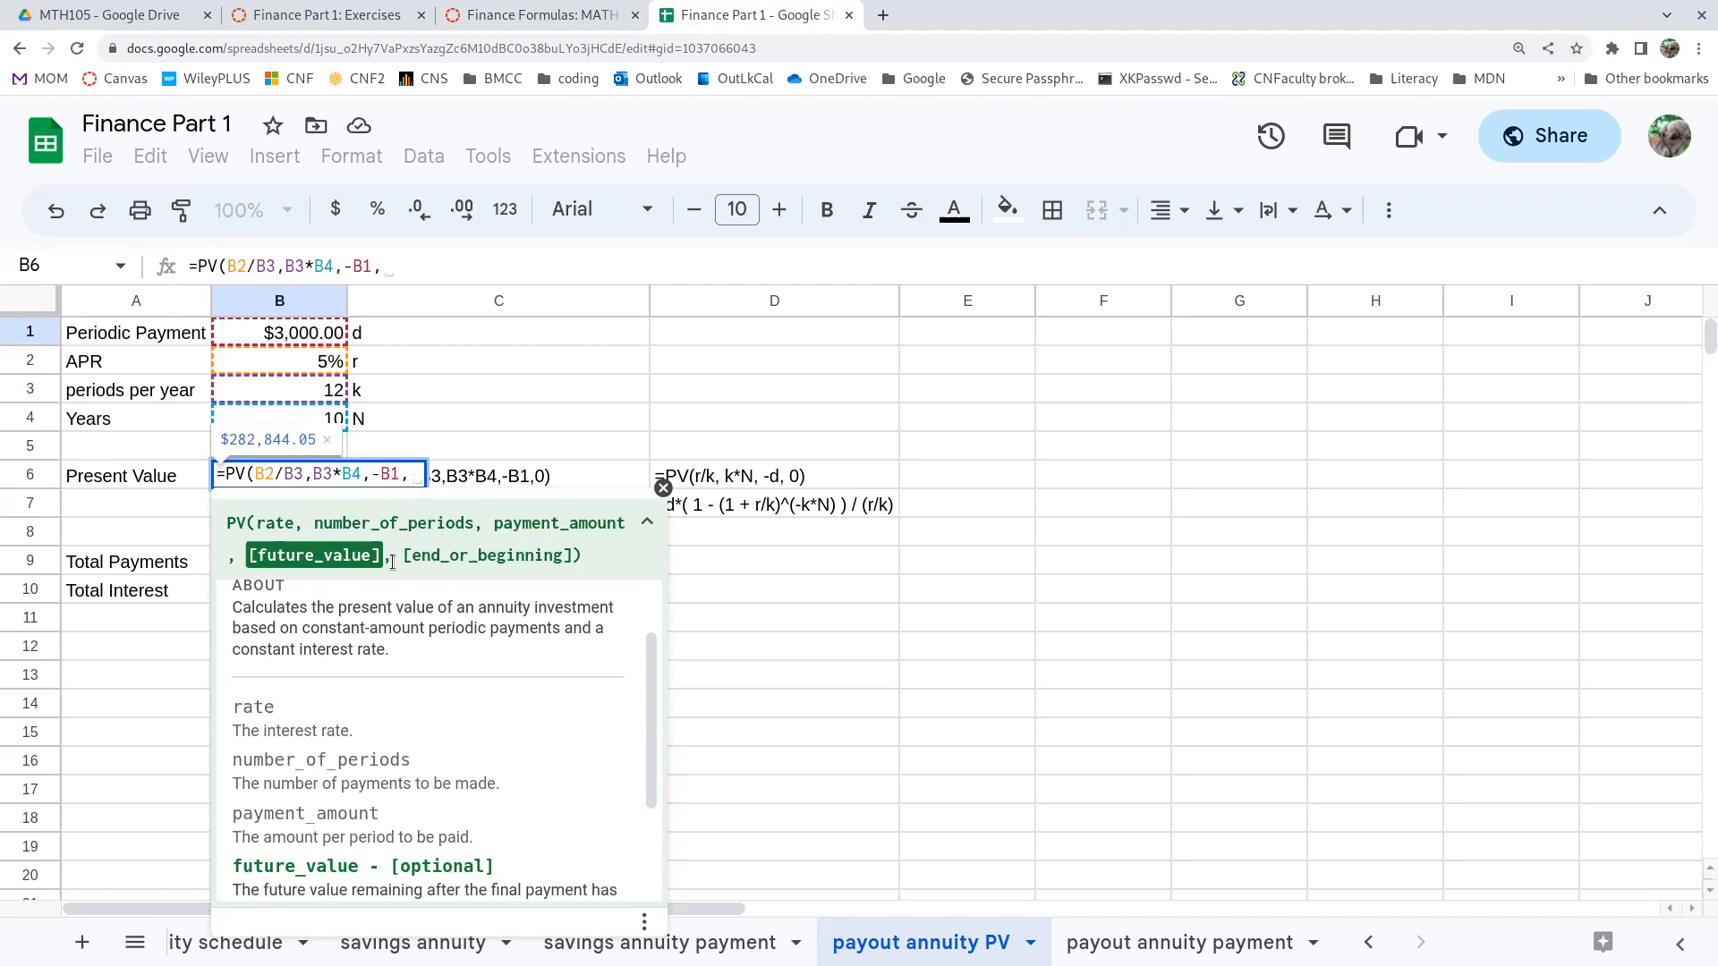
key(BackSpace)
text())
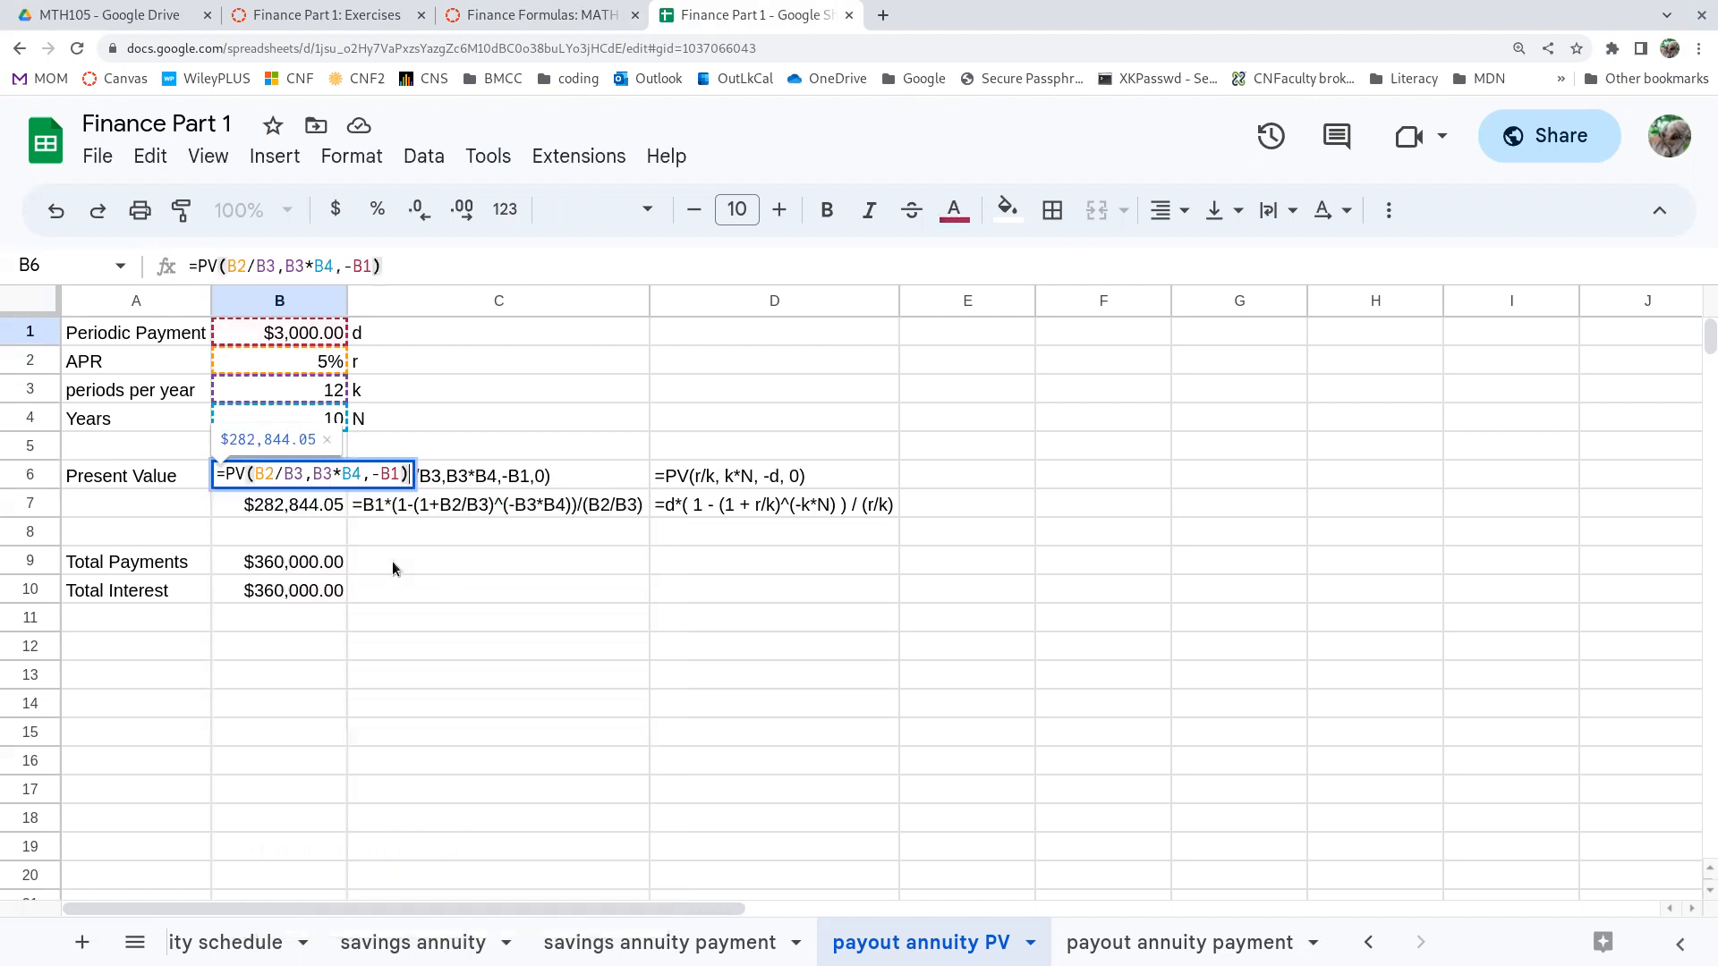
key(Return)
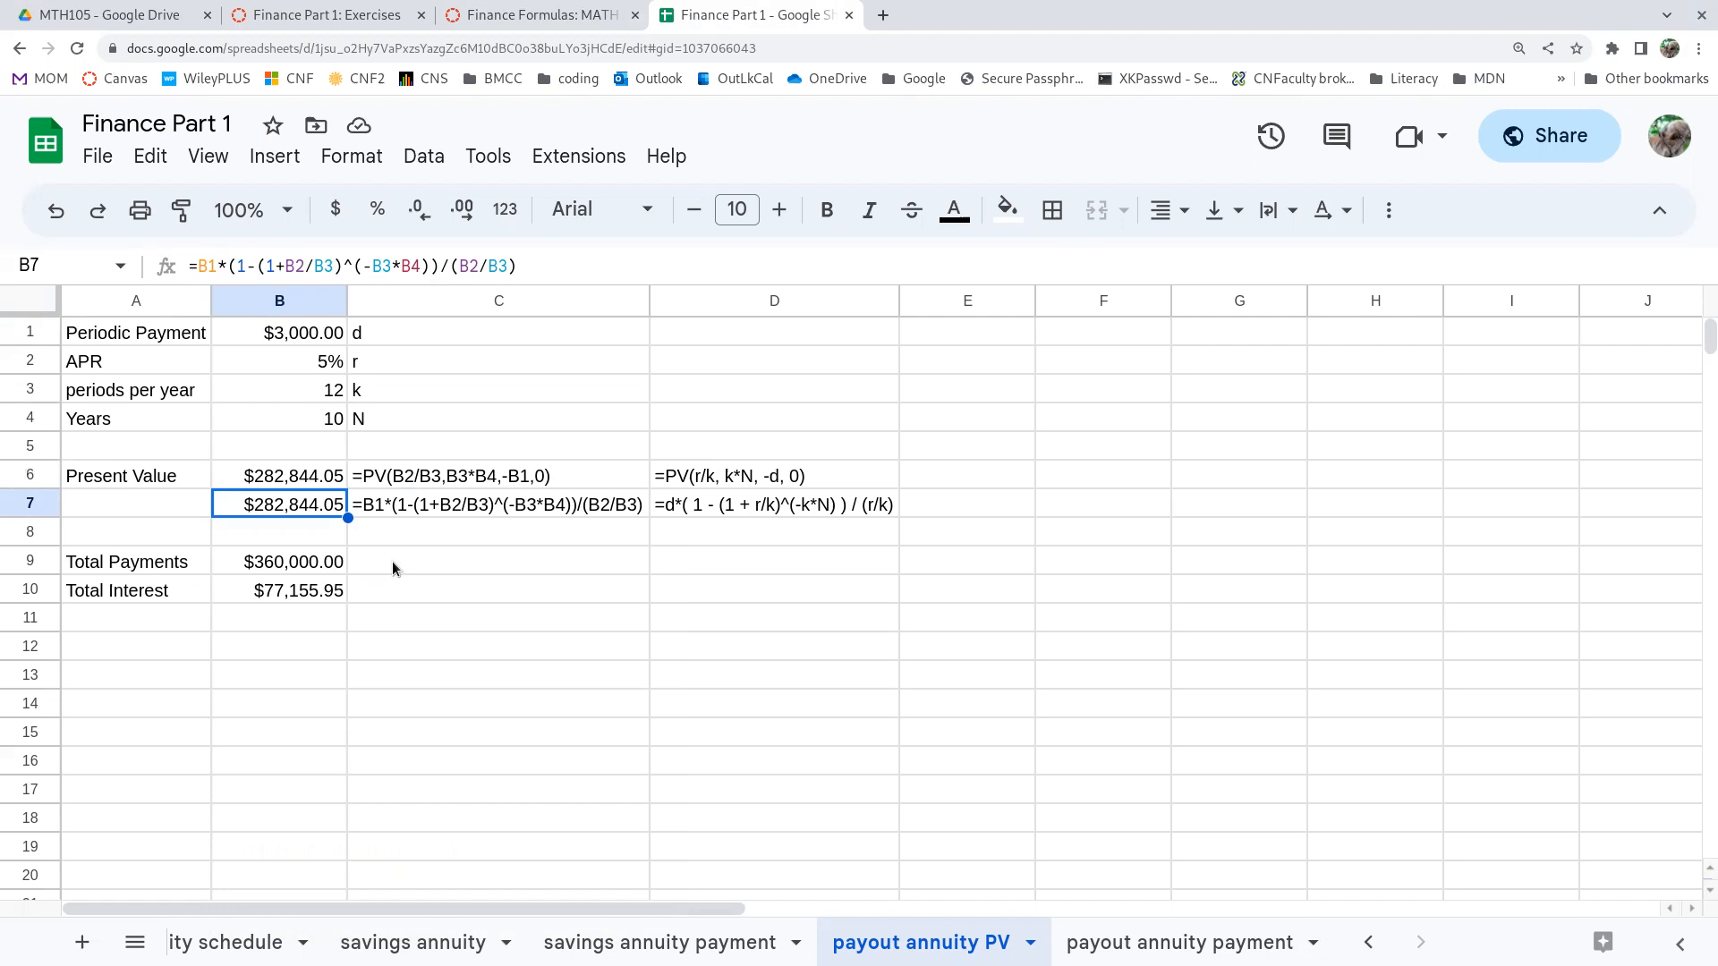
Inspect the cell references in the written-out present value formula in B7, leaving it unchanged.
double_click(283, 506)
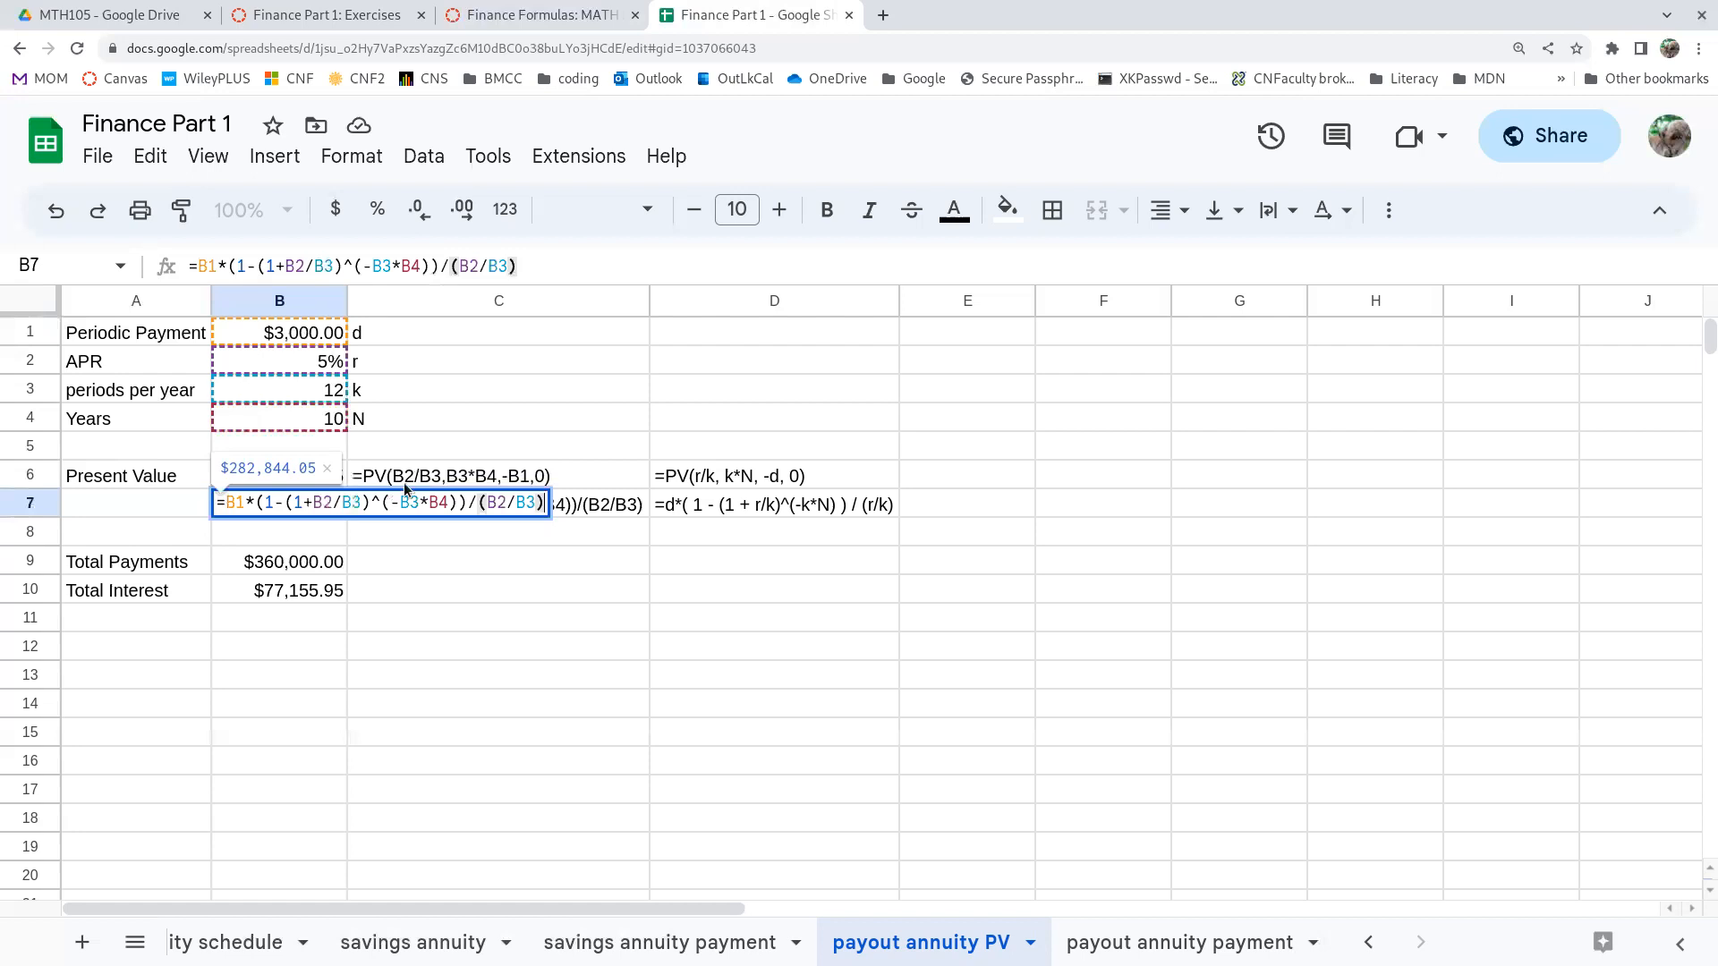
key(Return)
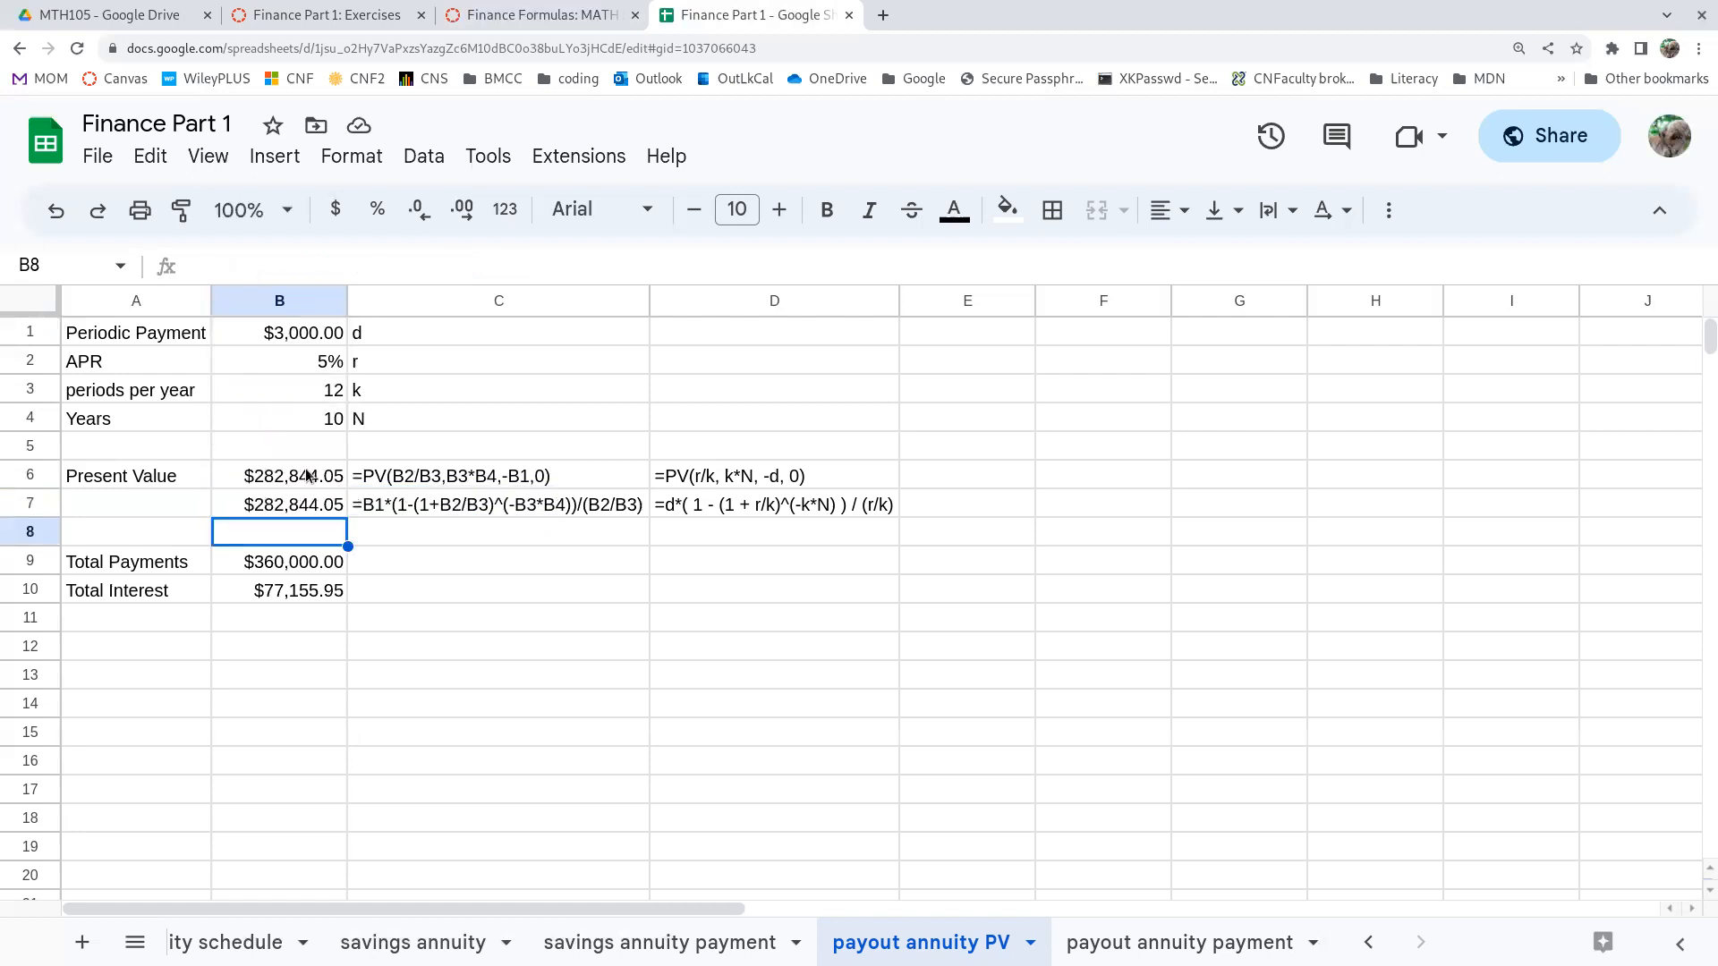
Inspect the Total Payments formula in B9 and its payment, periods and years inputs, and review the Present Value in B6.
click(302, 562)
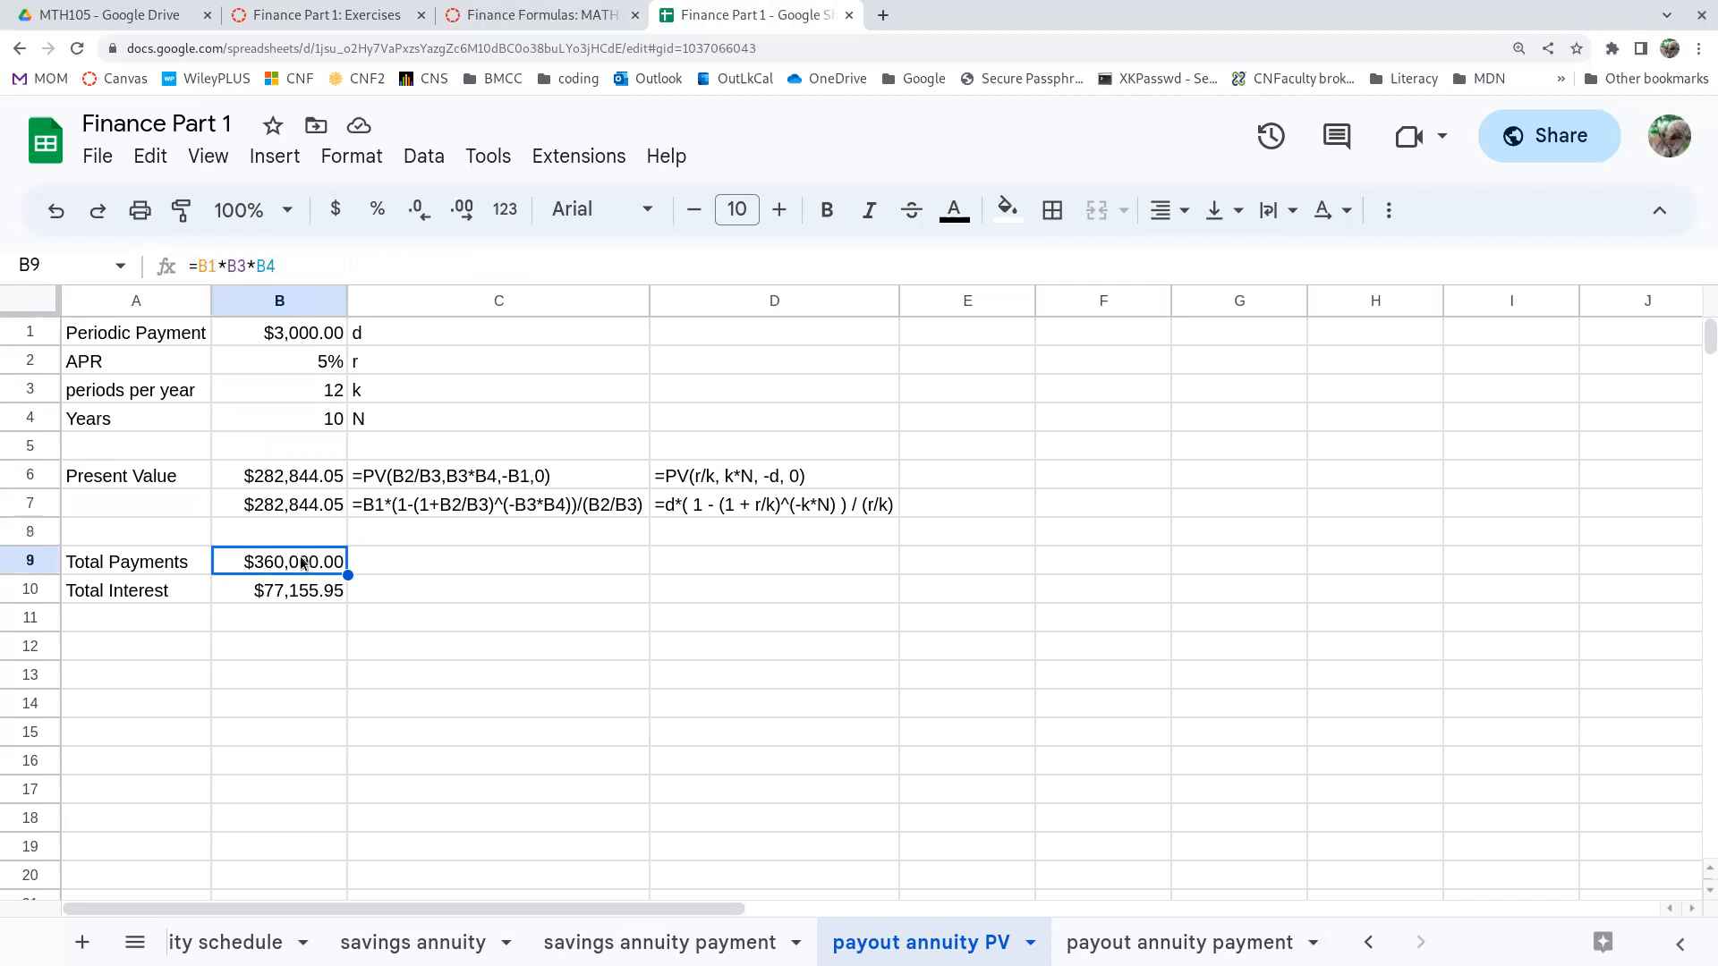
click(322, 332)
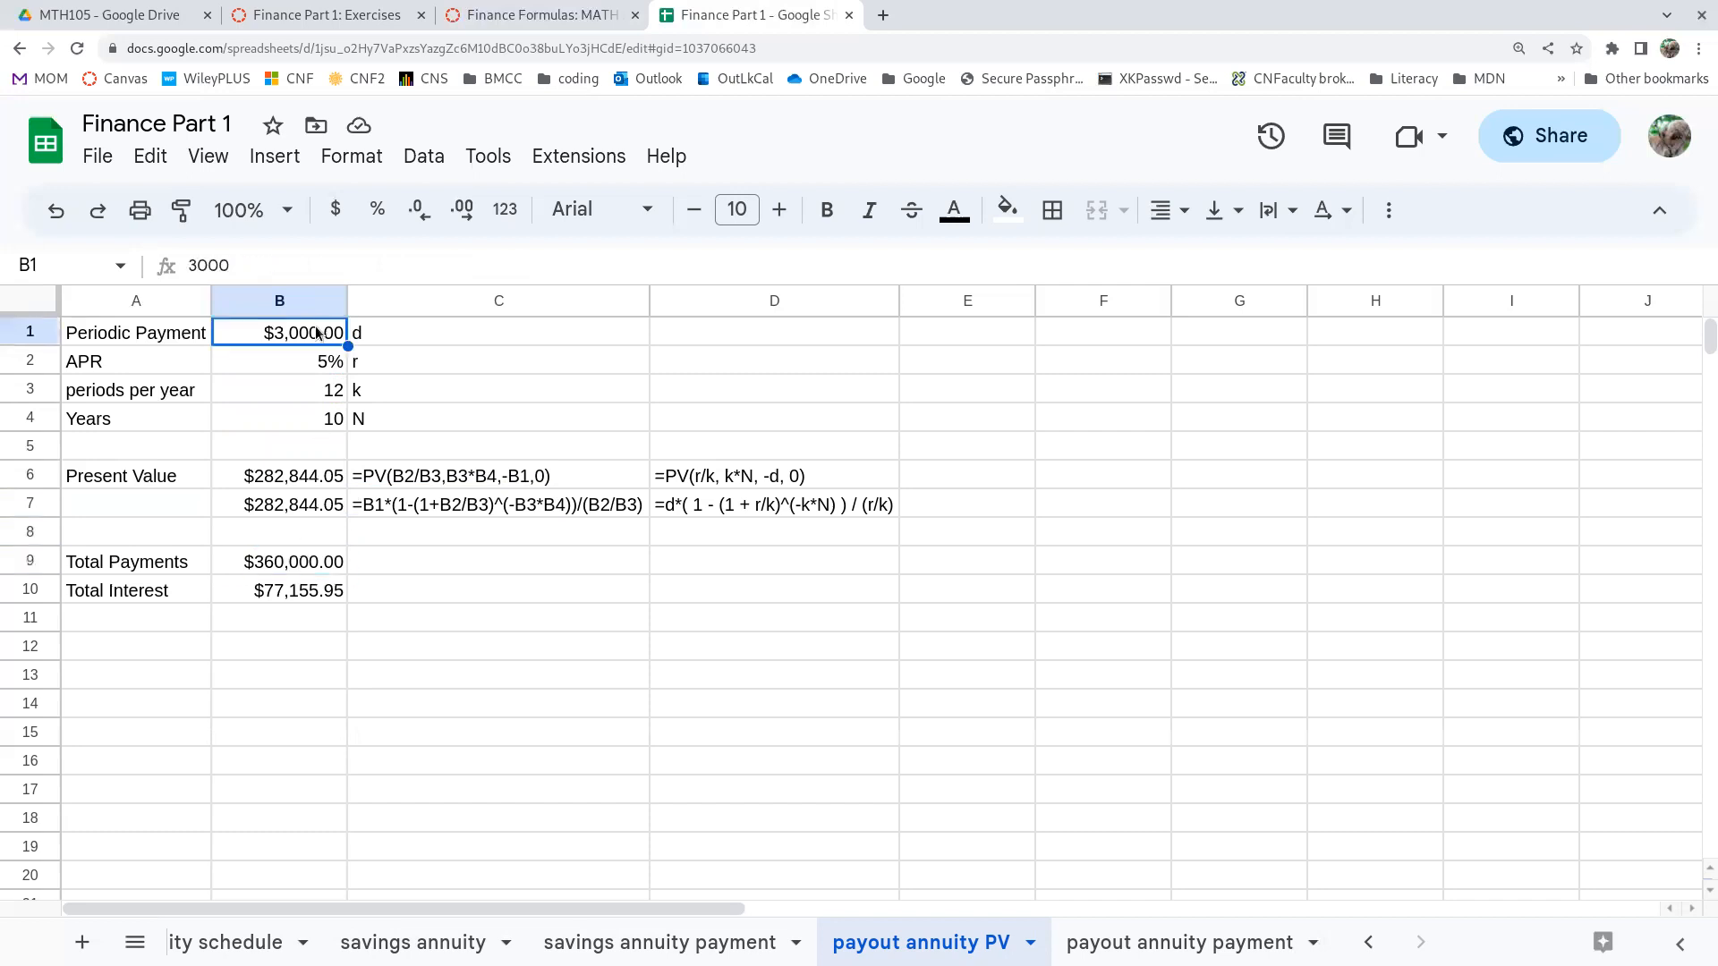
click(331, 396)
click(333, 423)
click(323, 566)
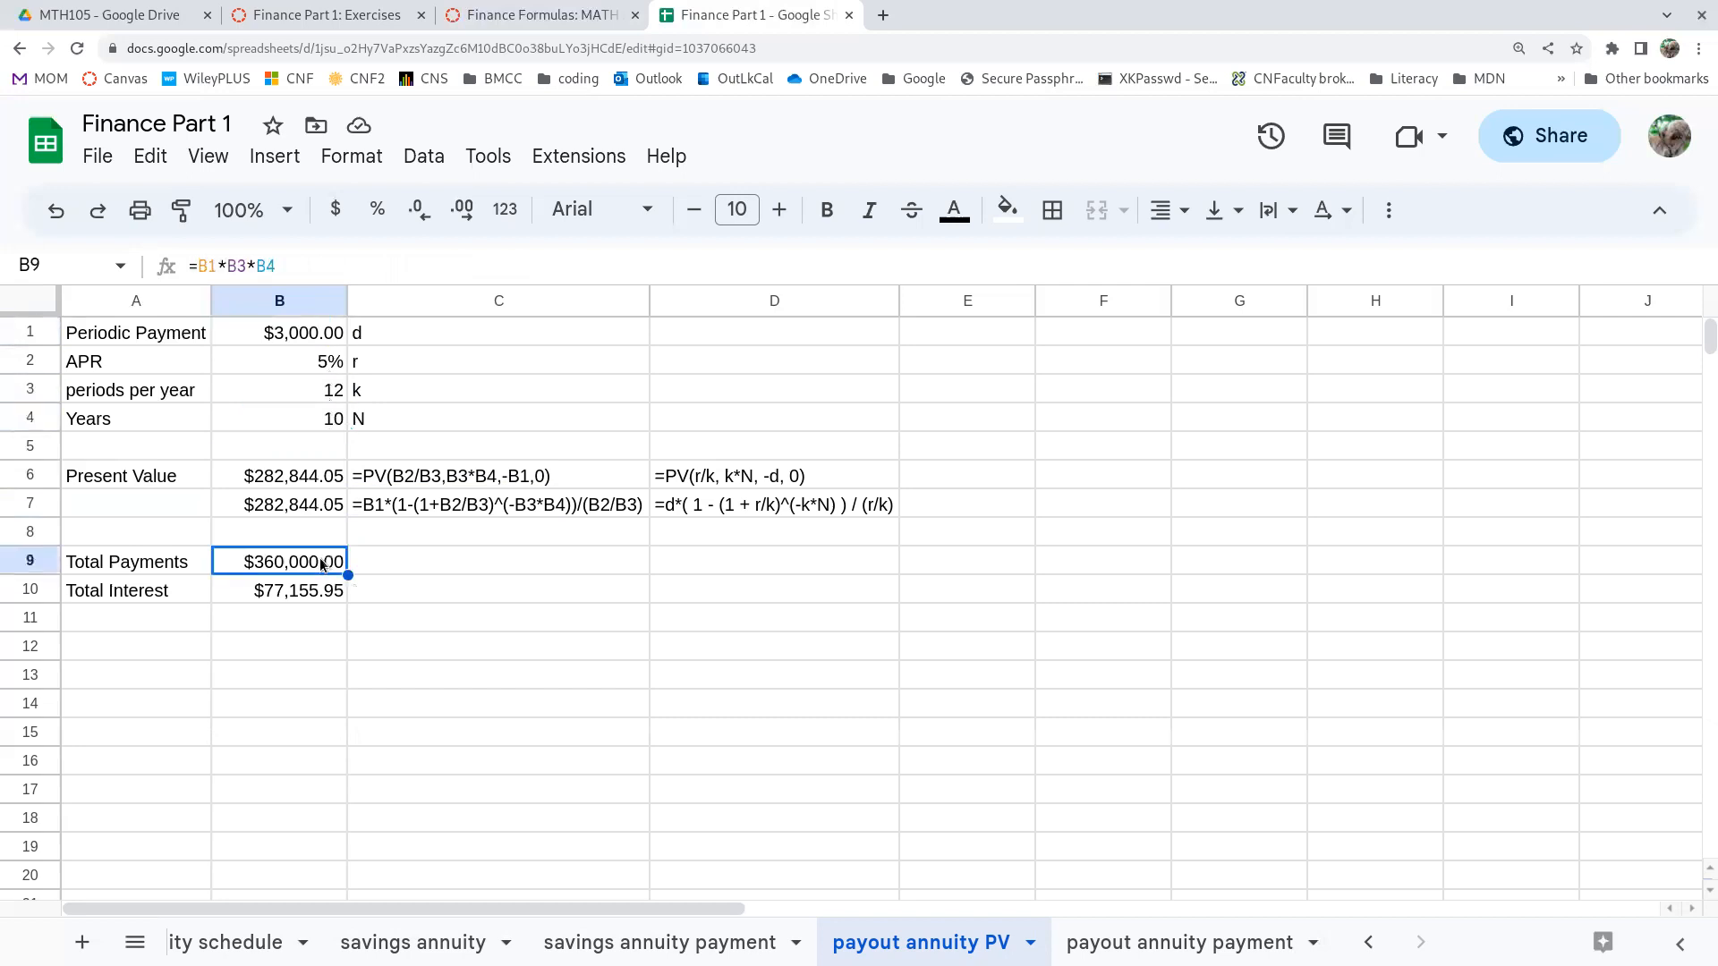
double_click(322, 564)
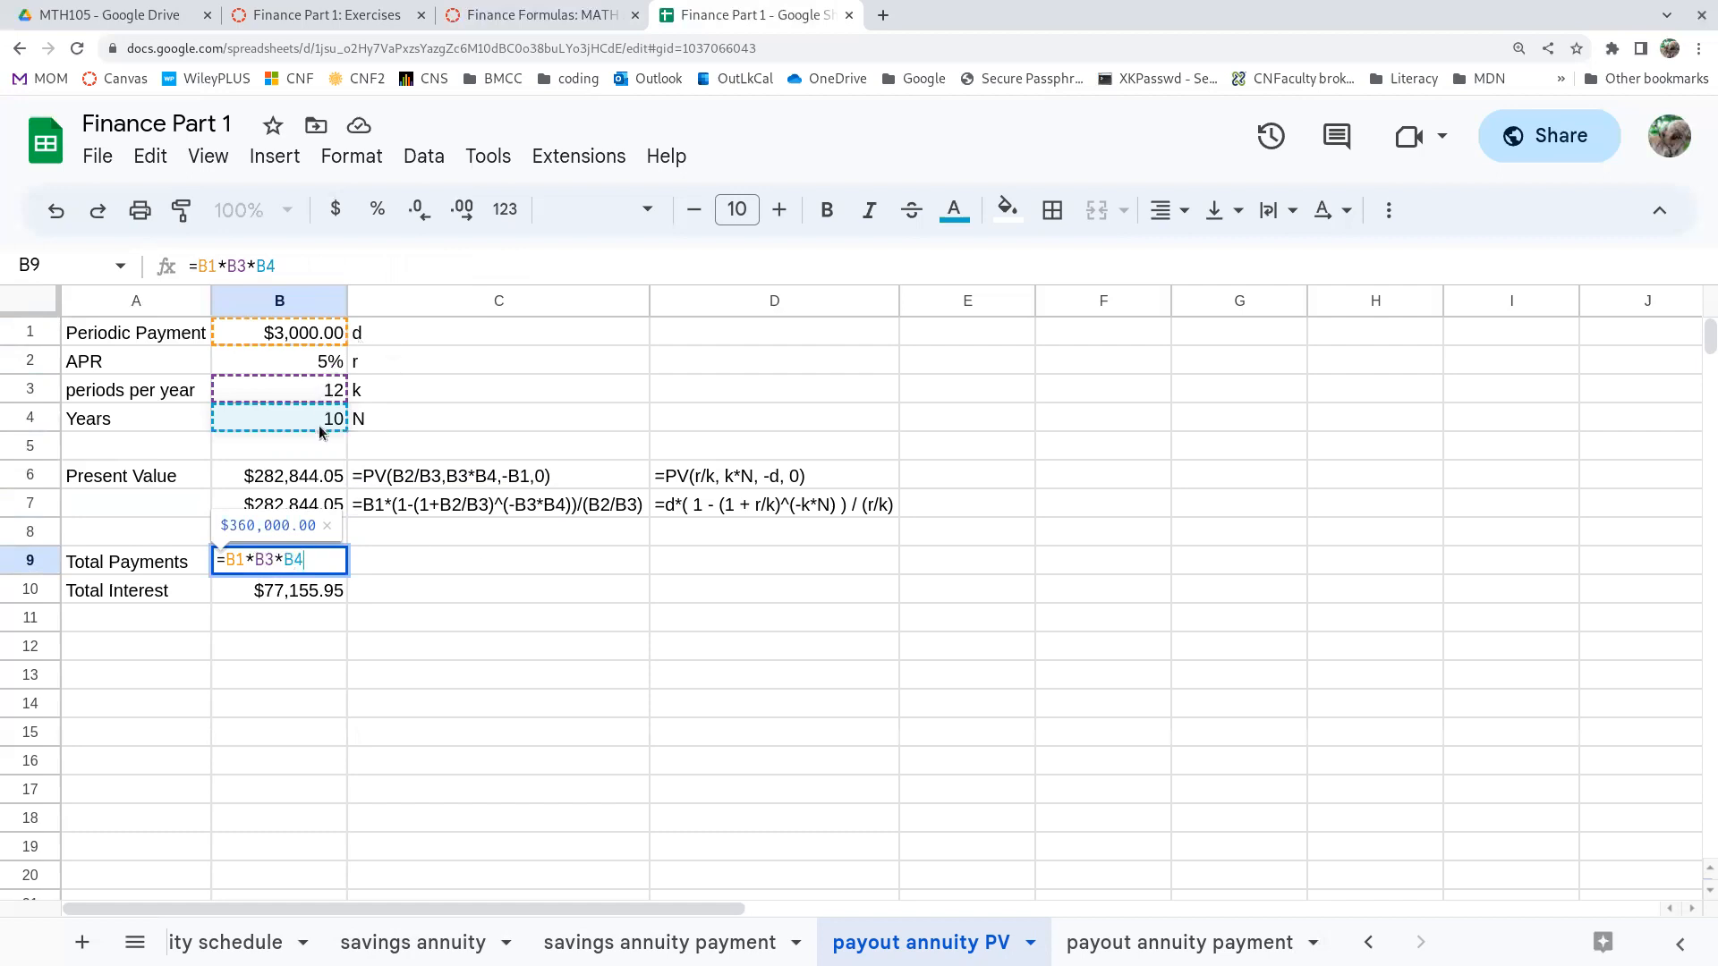
key(Return)
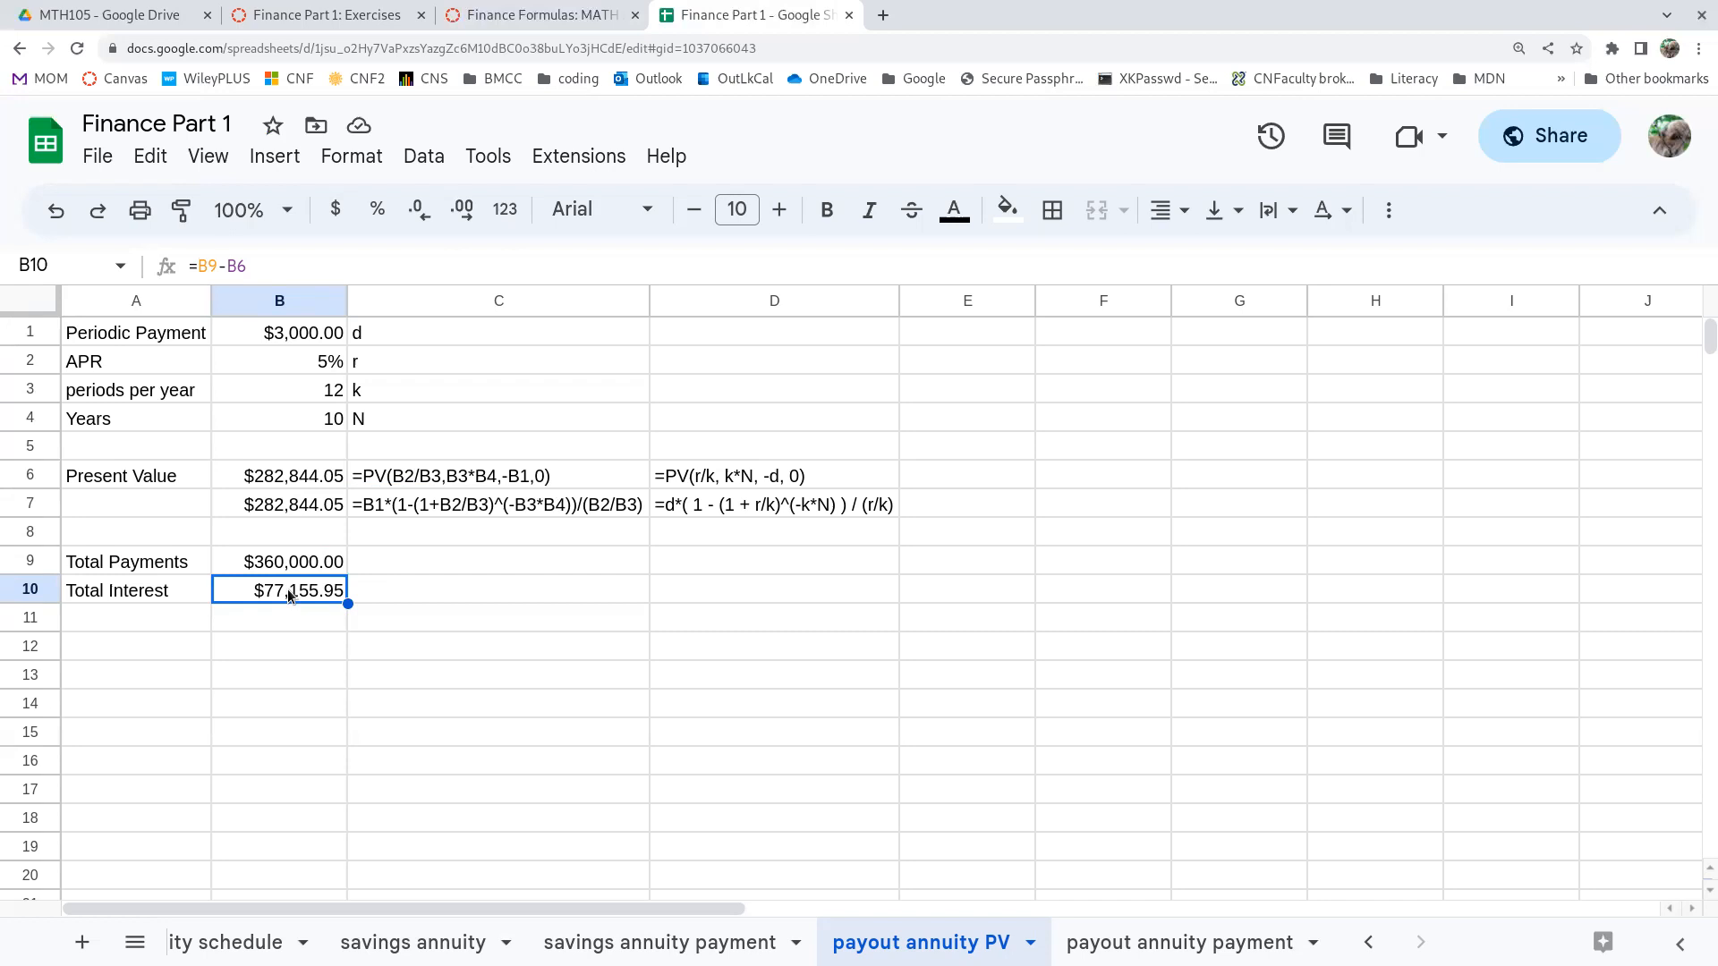
click(288, 336)
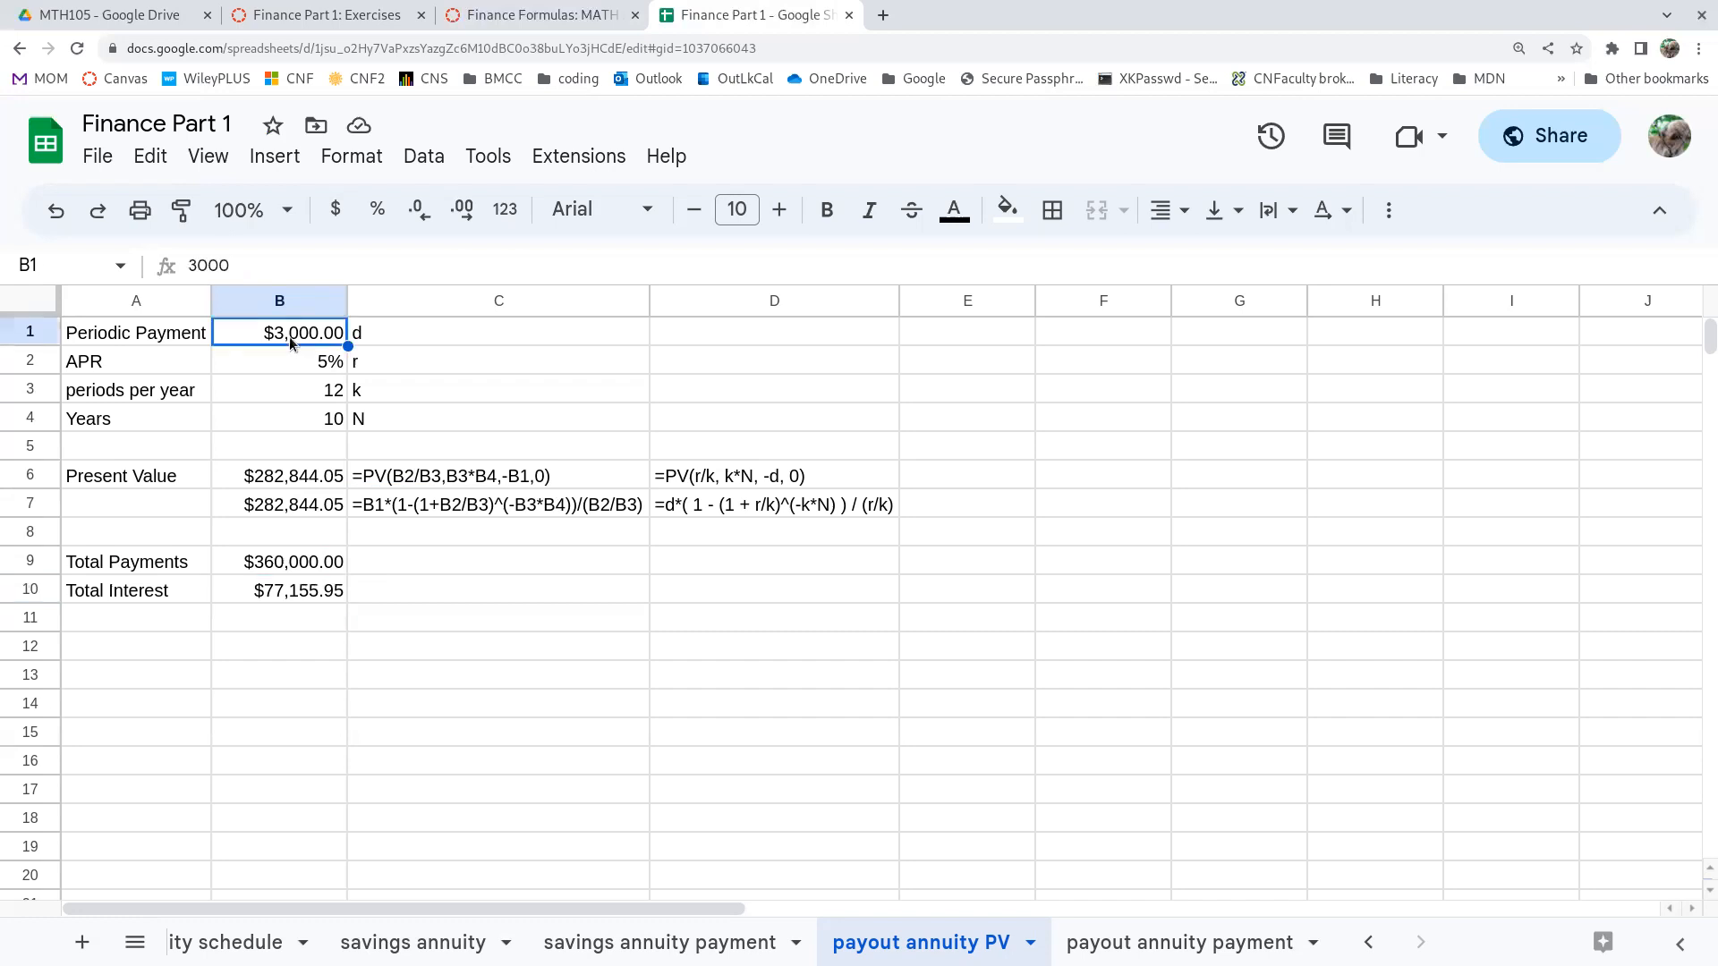
click(287, 475)
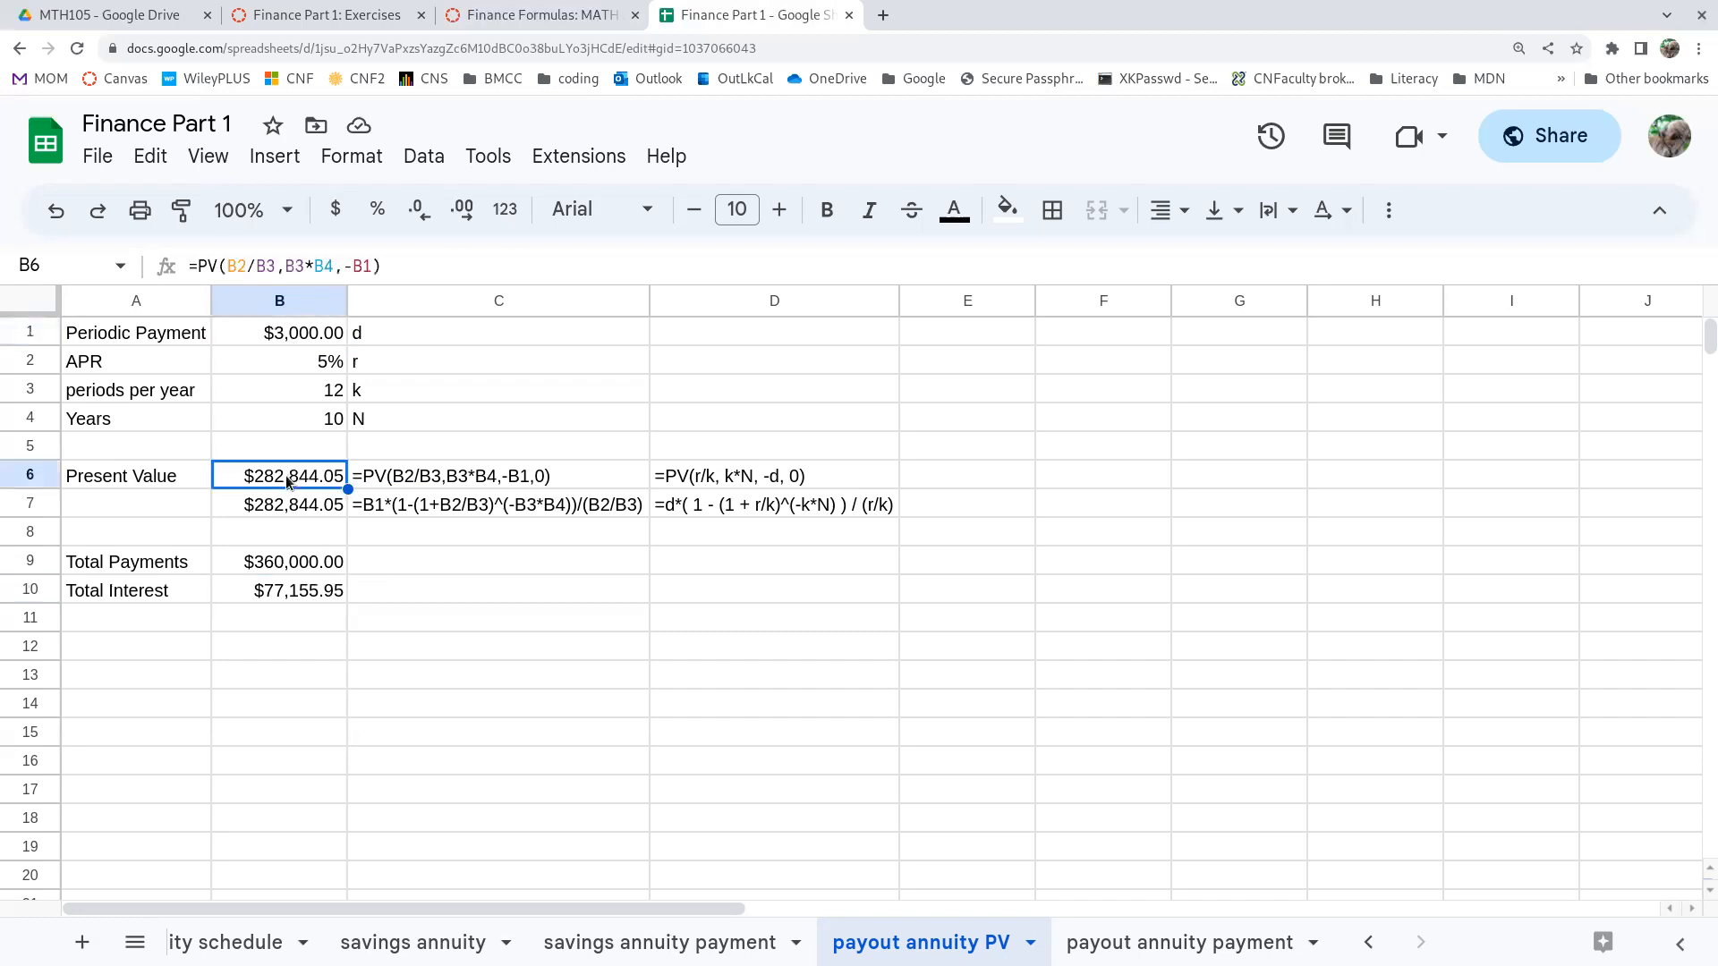
Open the payout annuity payment sheet and inspect its Initial Amount in B1 and the Monthly Withdraw formula in B6.
click(1188, 947)
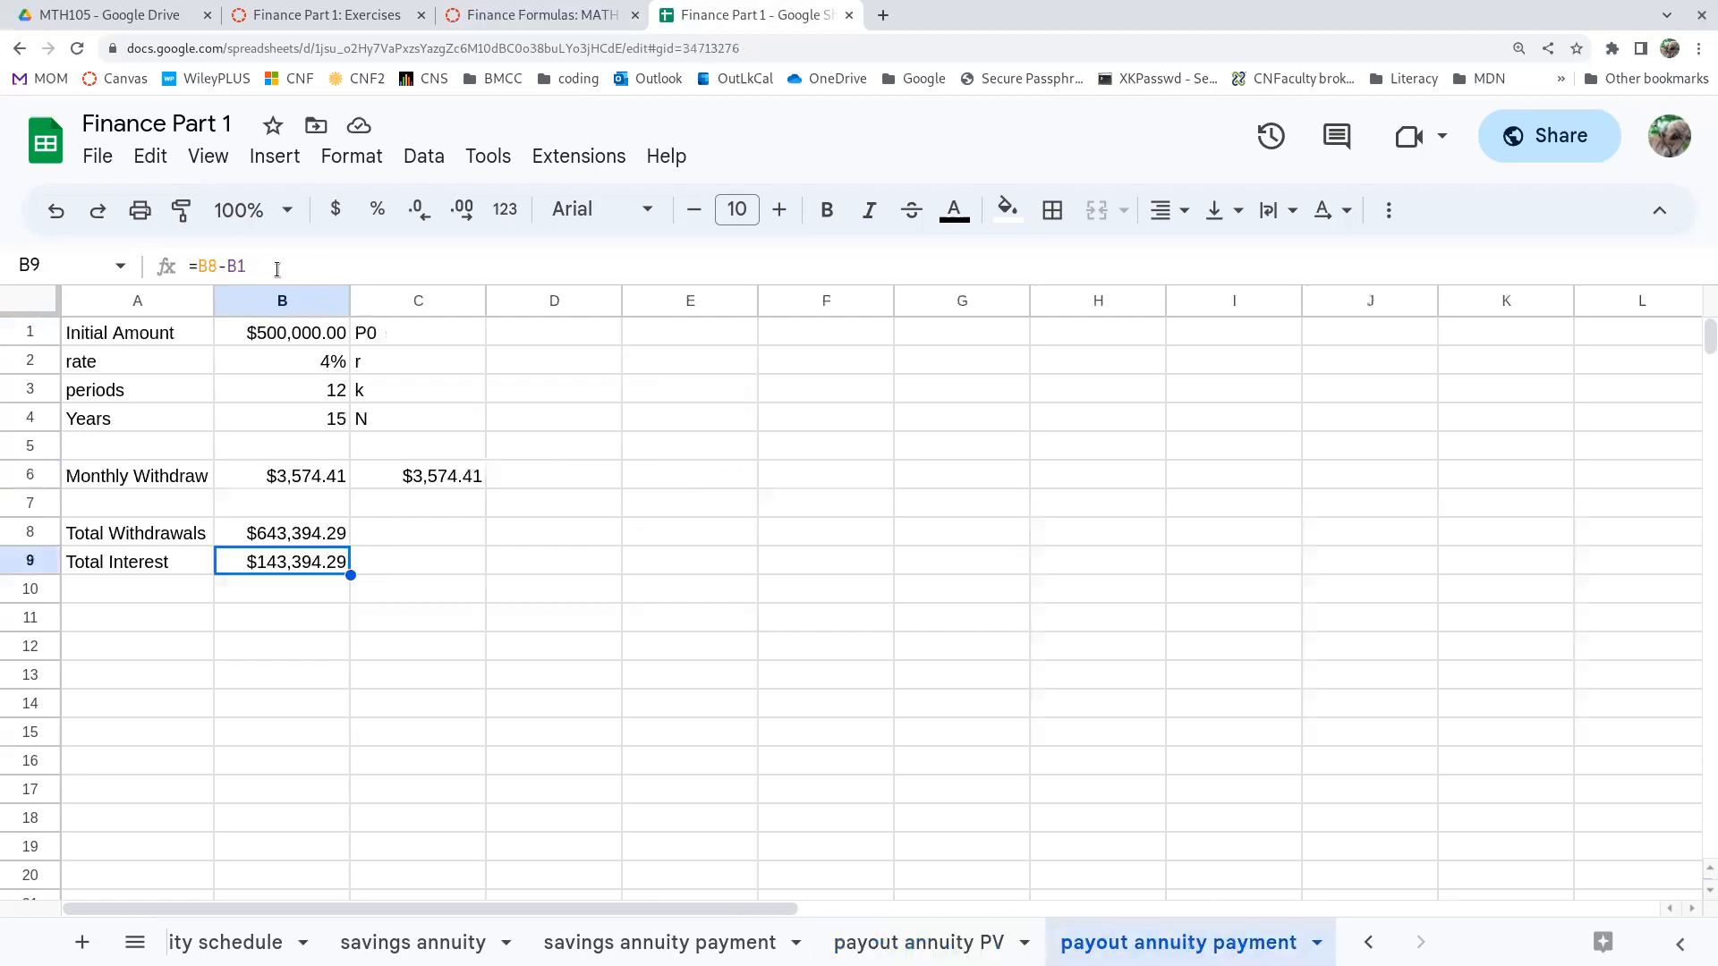
click(279, 336)
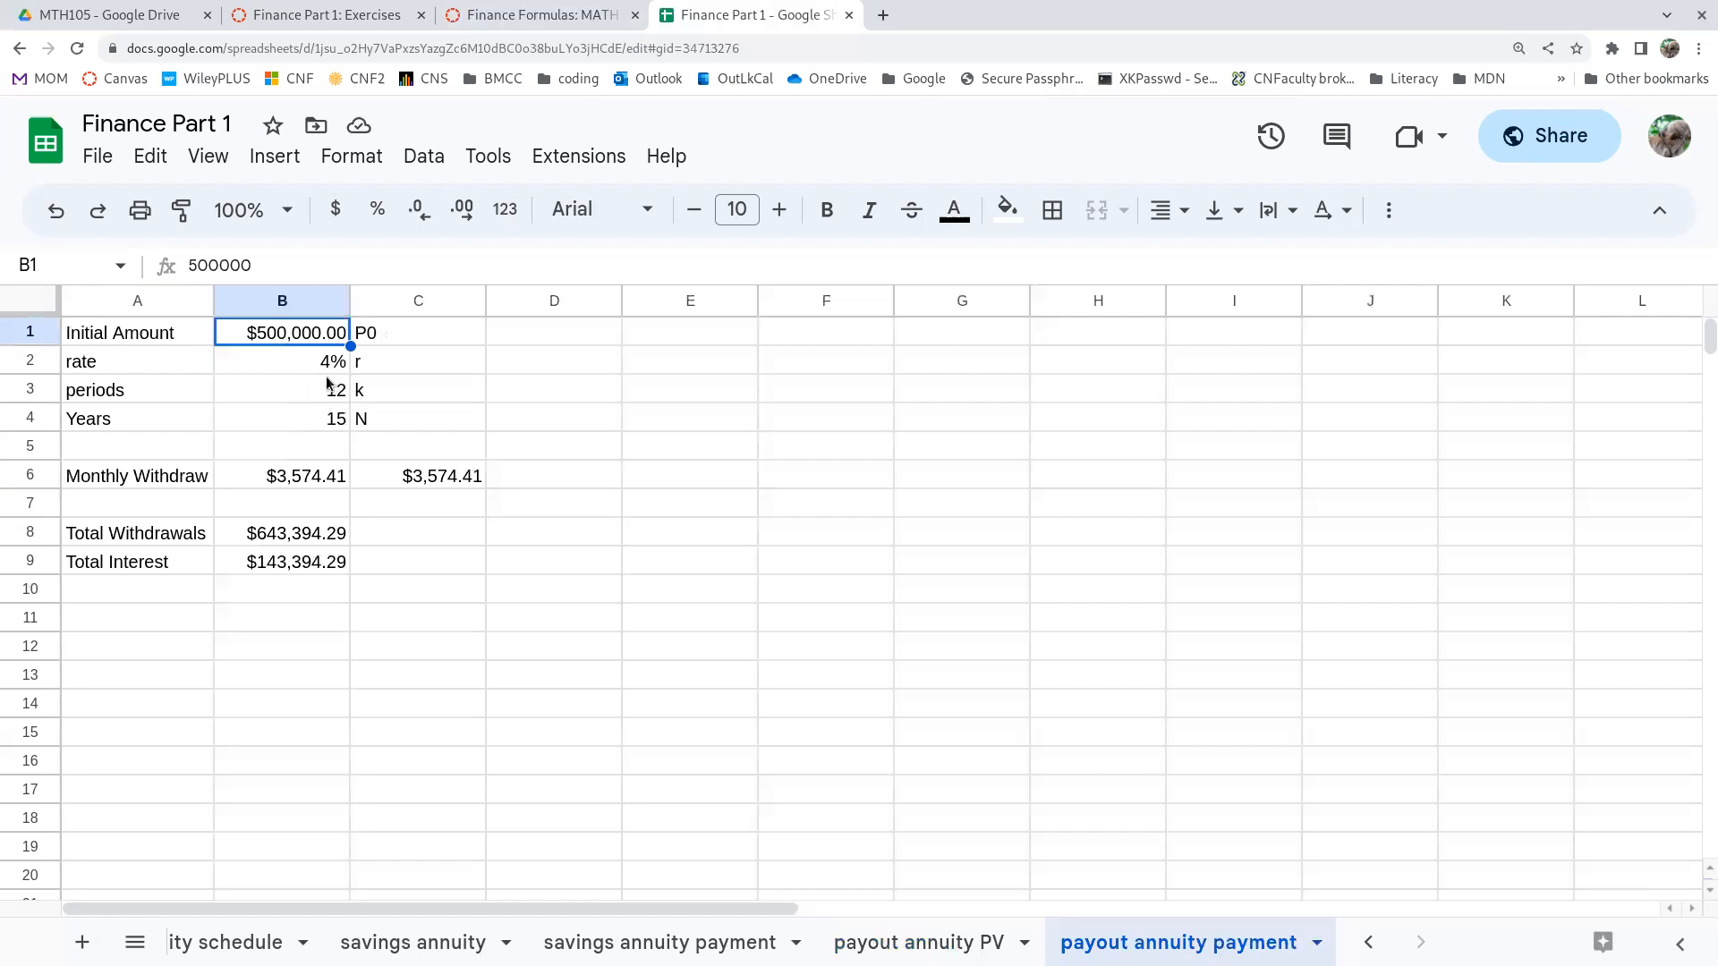
click(302, 478)
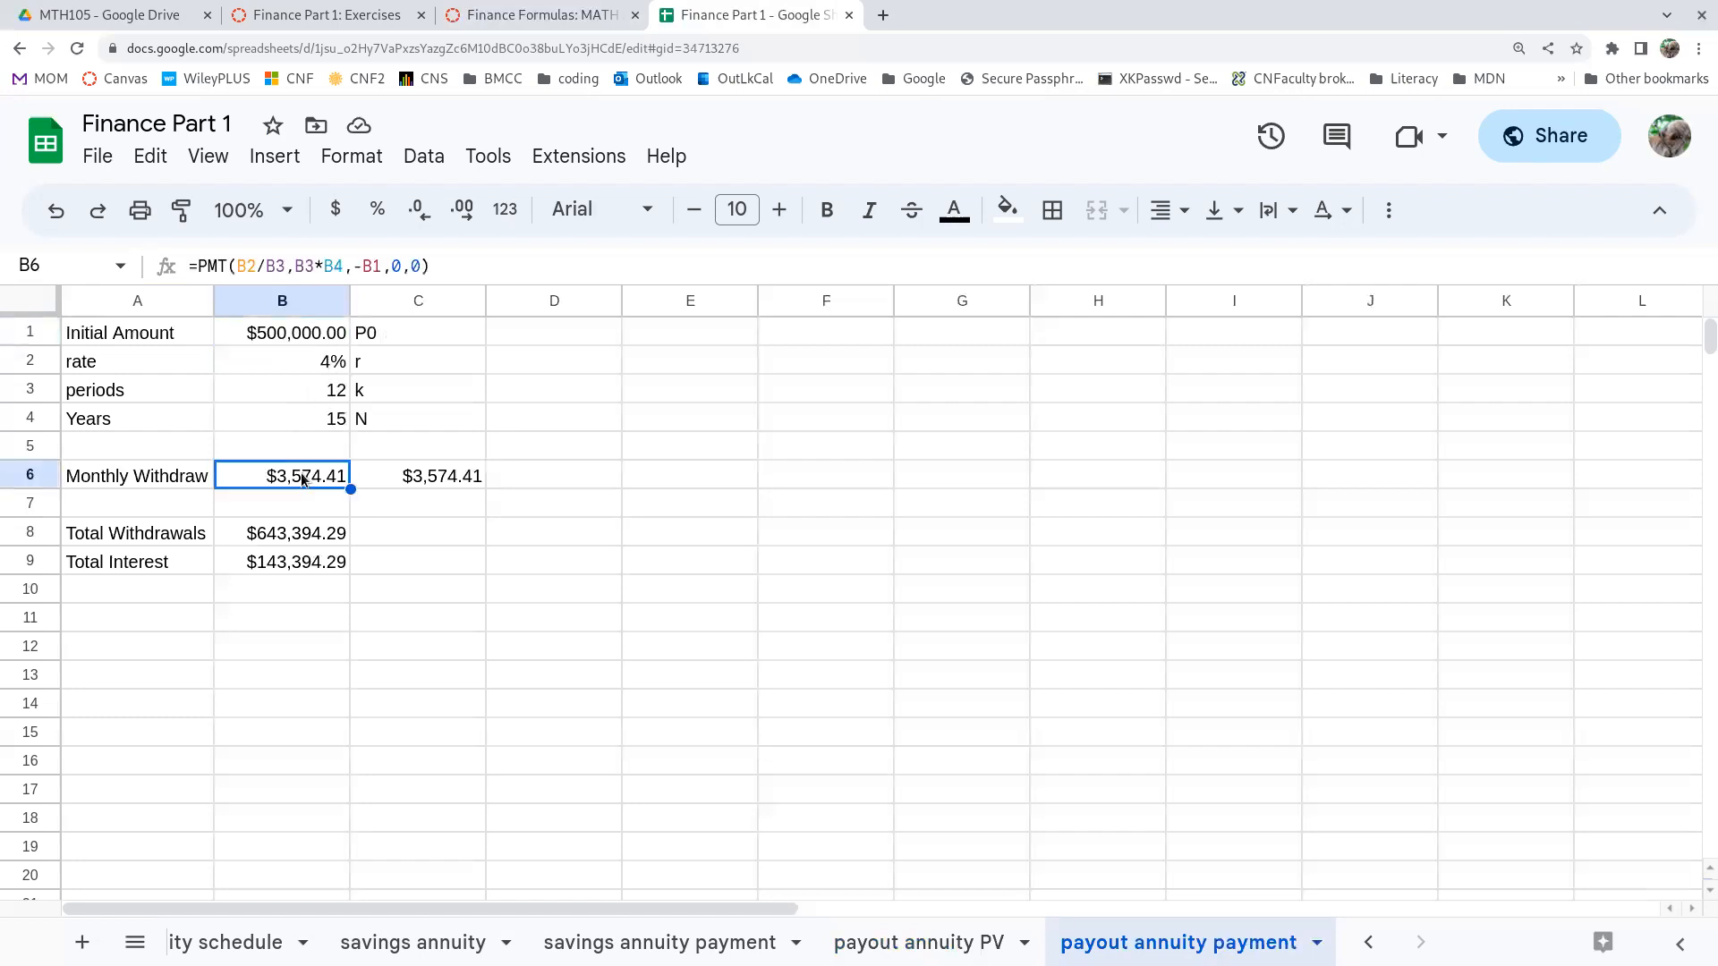